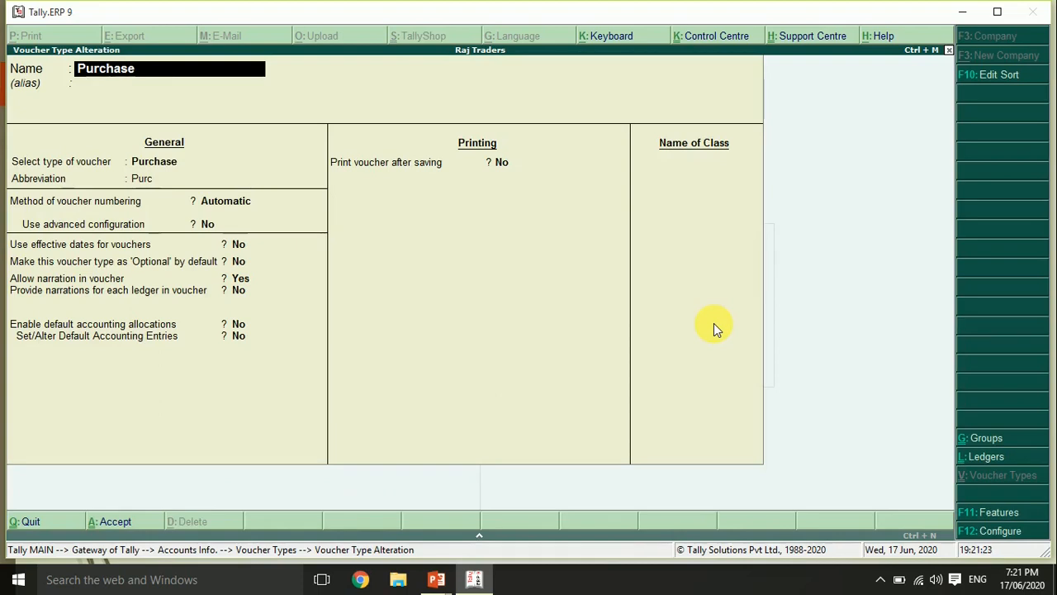
Step: Keep the Purchase voucher type's existing name, numbering, narration and printing settings and proceed to its class name
key("Return")
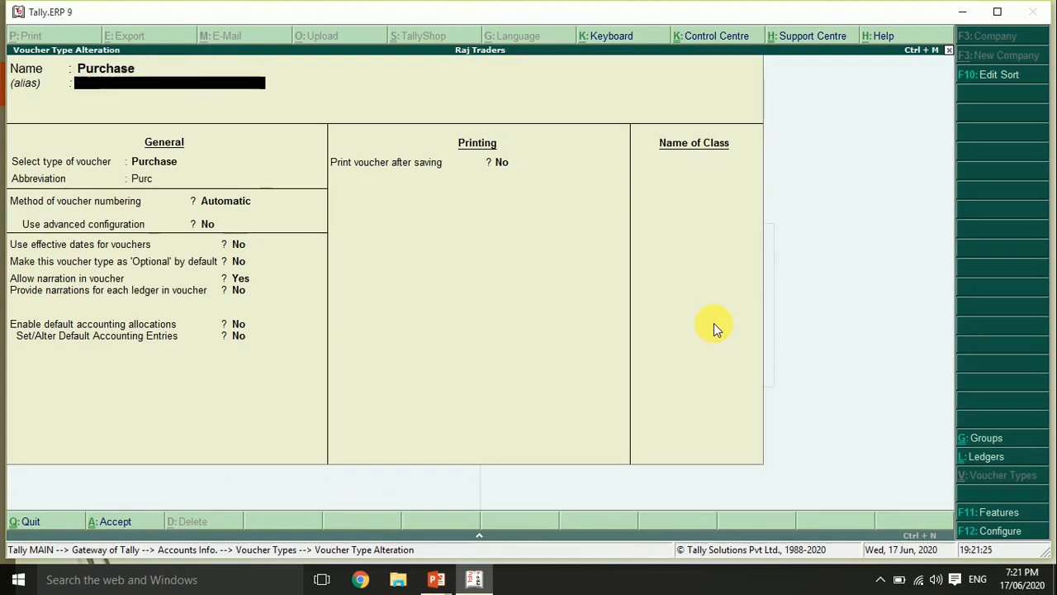
key("Return")
key("Return")
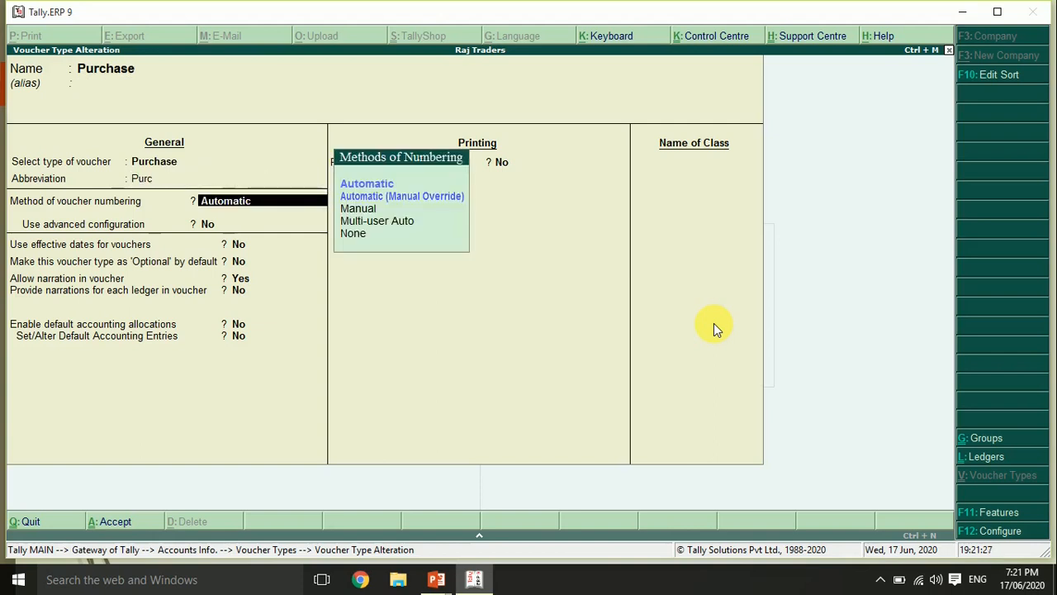
key("Return")
key("Return")
key("Return")
key("Return")
key("Return")
key("Return")
key("Return")
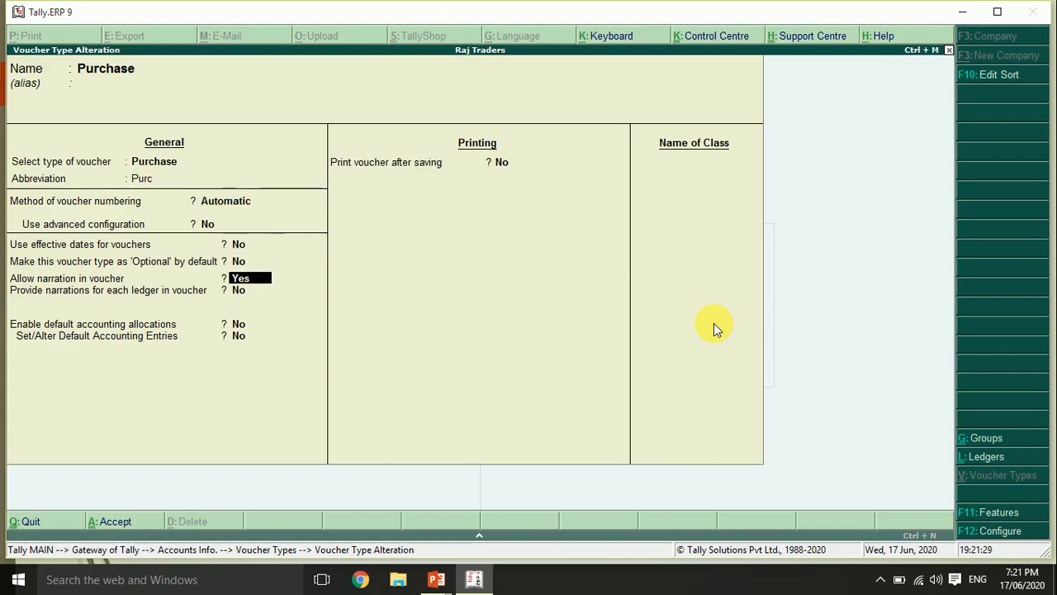
key("Return")
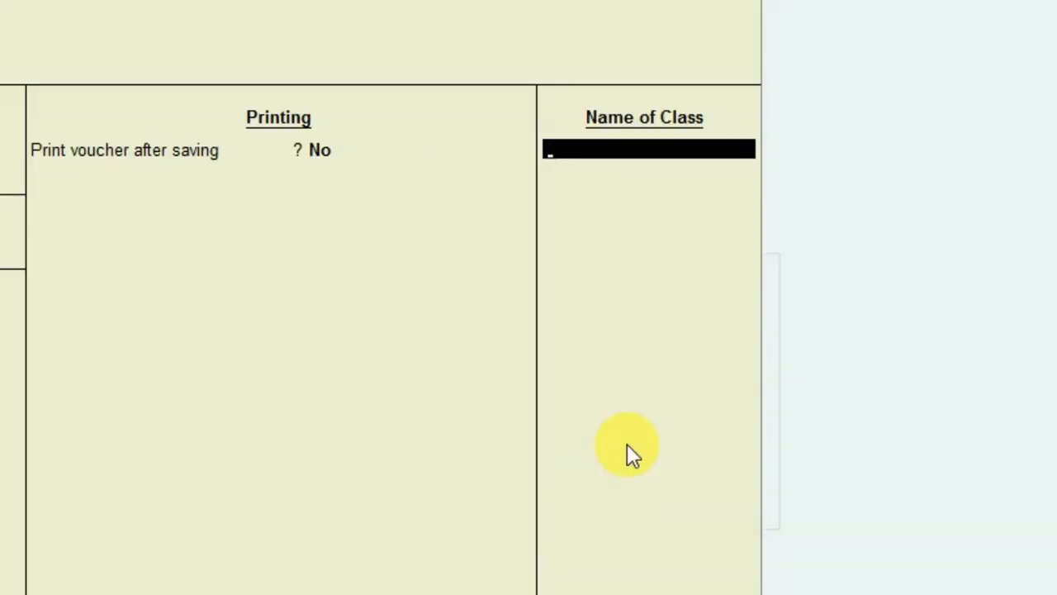
Step: Add a voucher class named Intrastate Exmpted Purchase, with no groups excluded or specifically included
type("Intras")
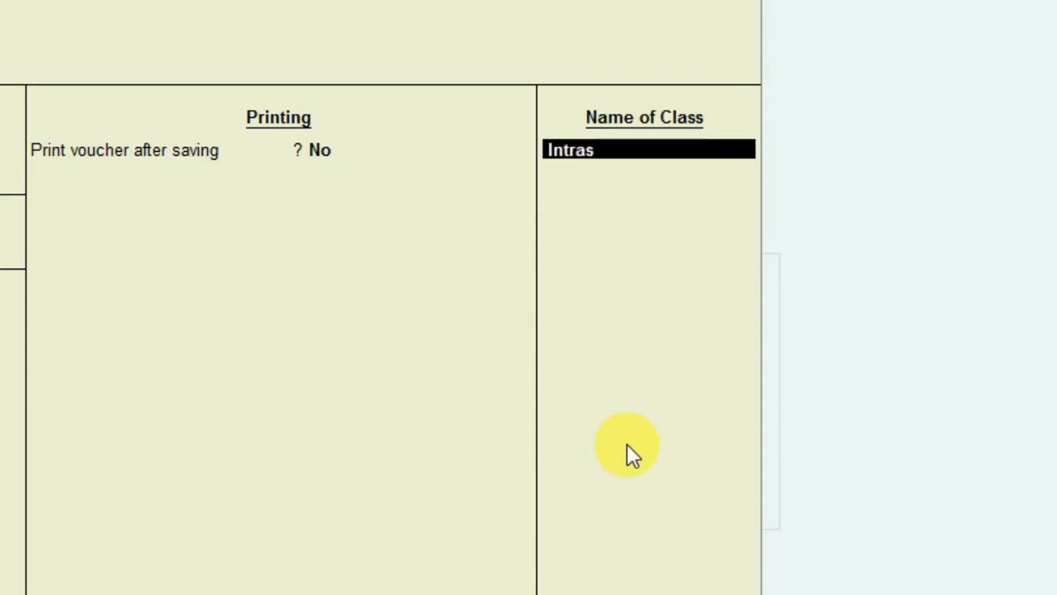
type("tate Ex")
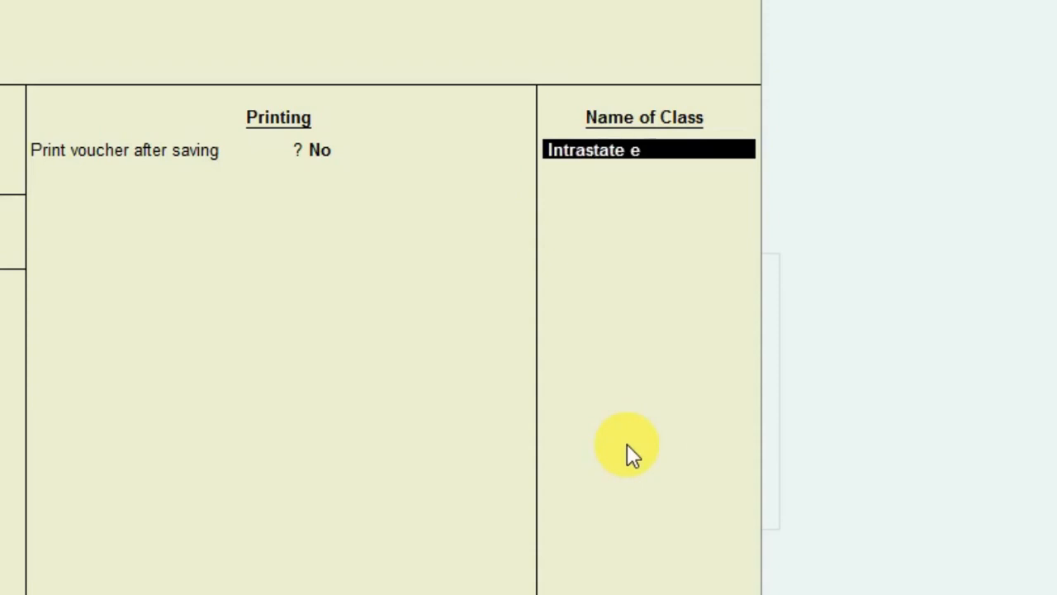
type("mpted")
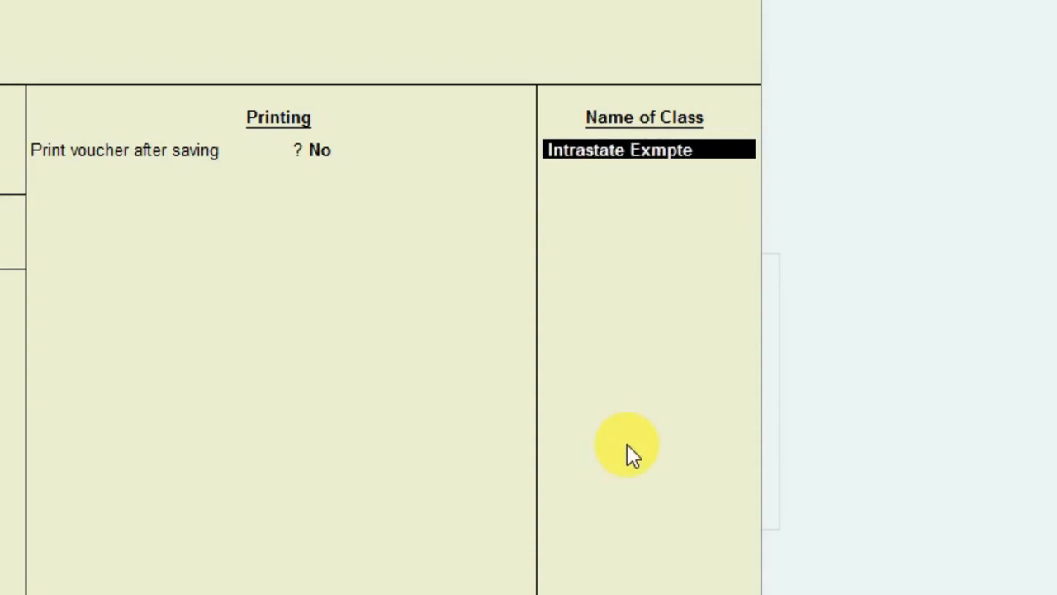
type(" Pr")
key("BackSpace")
type("urchase")
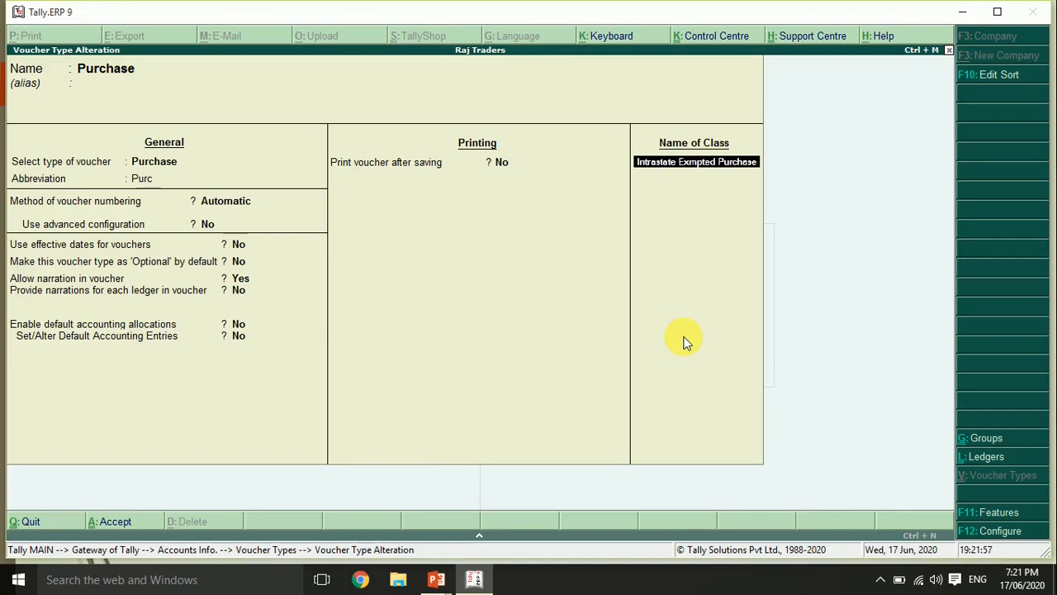
key("Return")
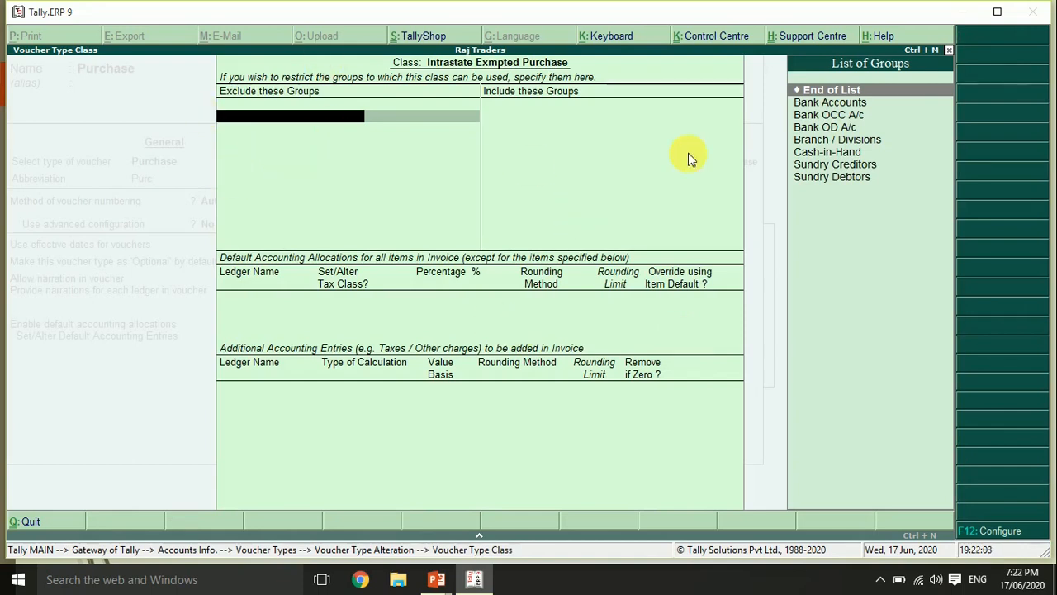
key("Return")
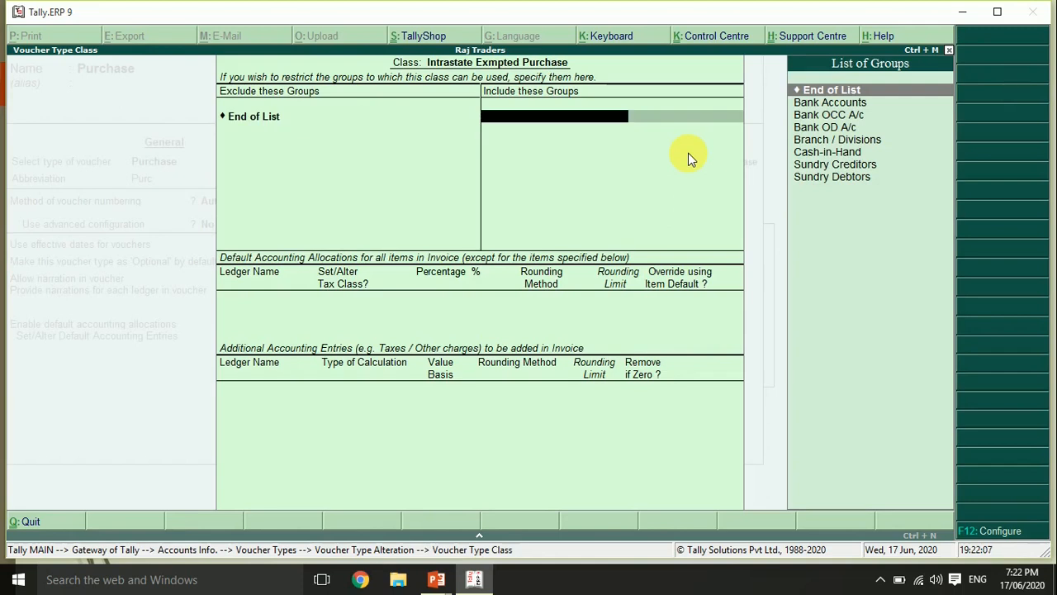
key("Return")
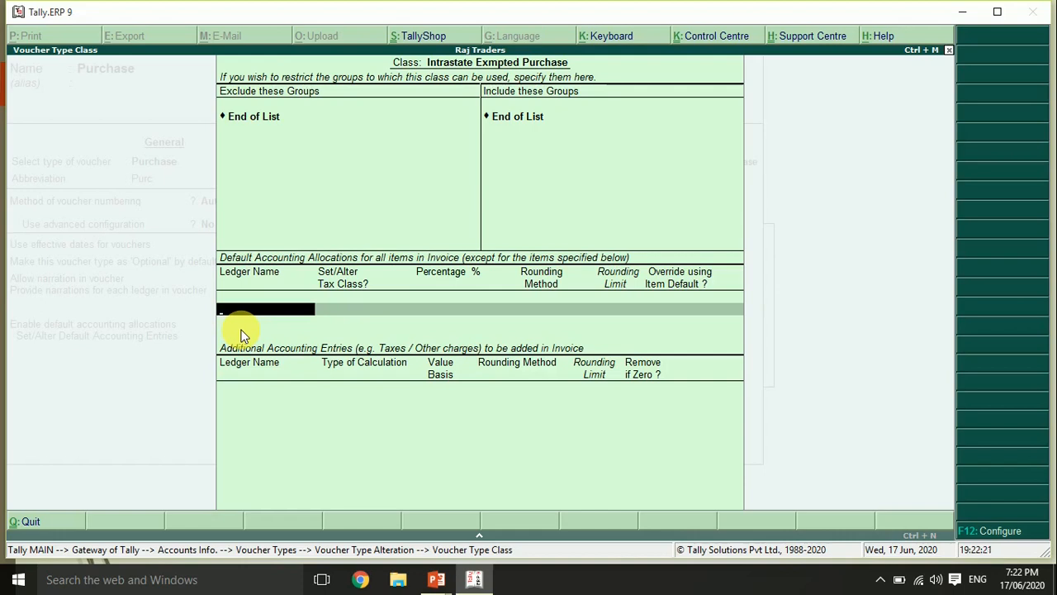
Step: Create a ledger named Purchases under Purchase Accounts for the class's default accounting allocation
key("alt+c")
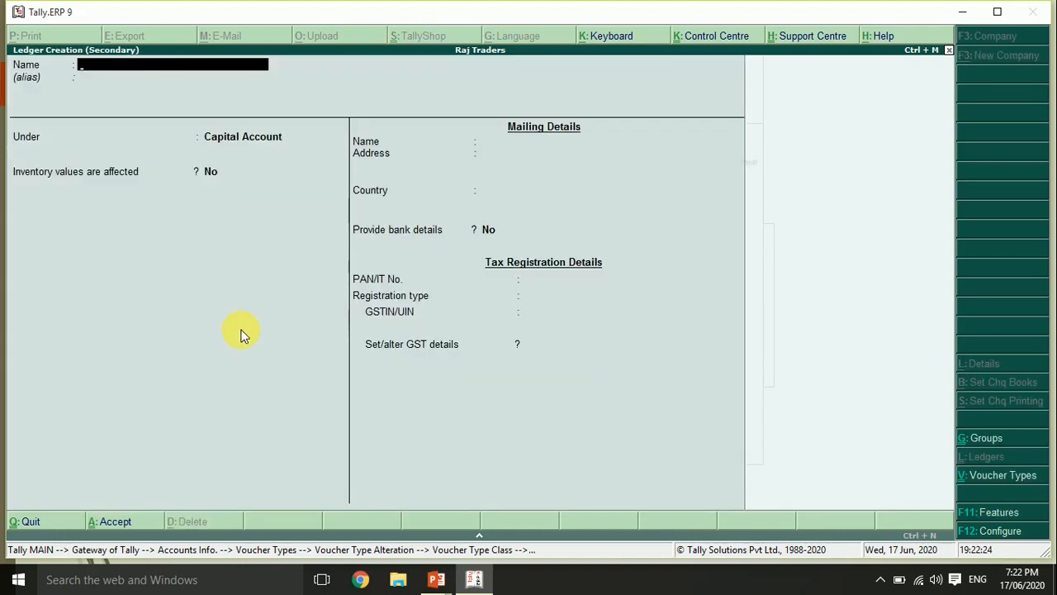
type("Purchases")
key("Return")
key("Return")
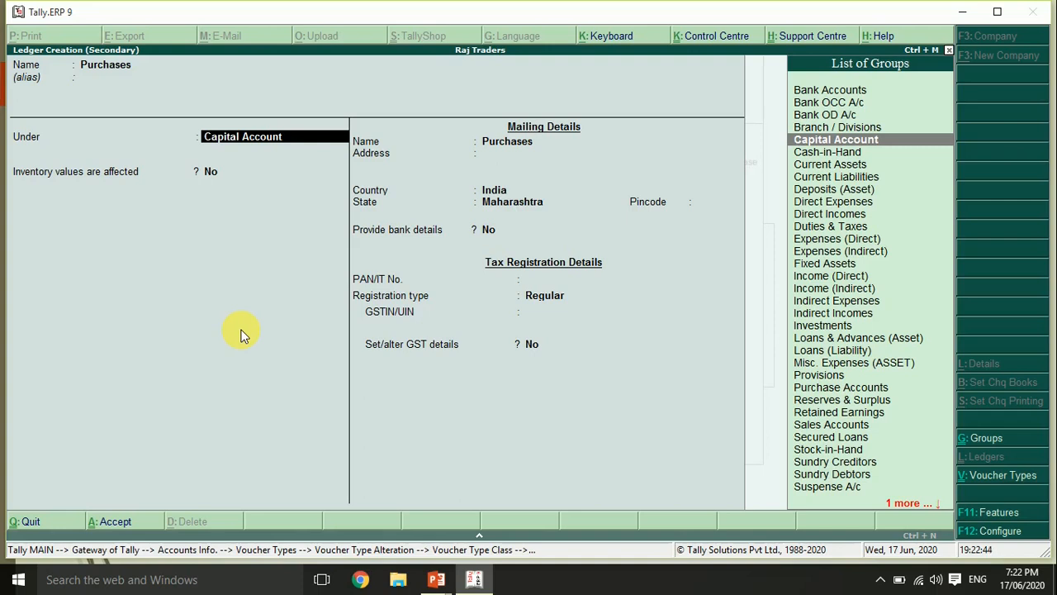
type("P")
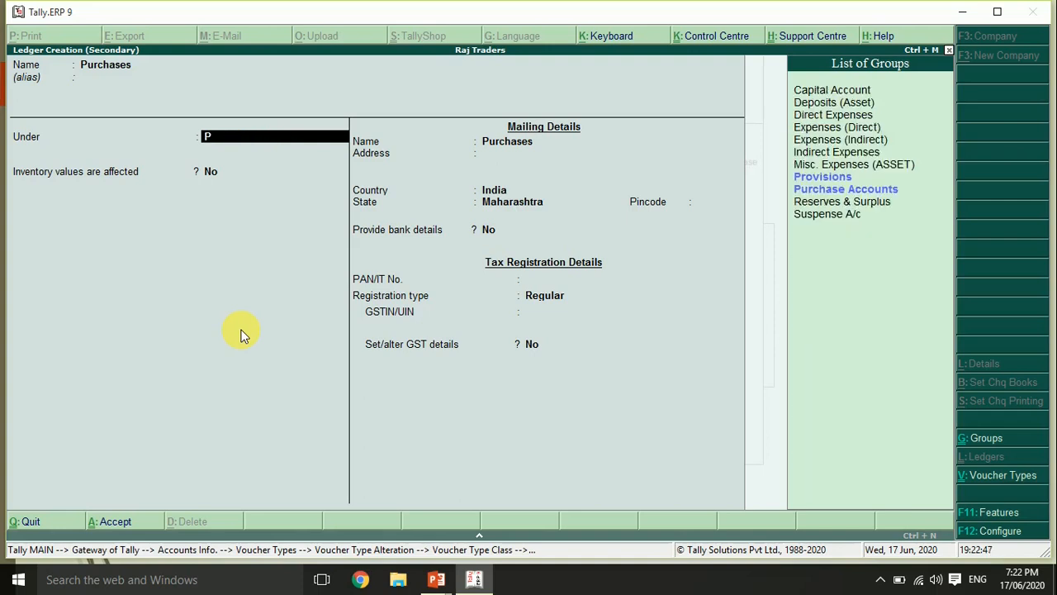
key("Down")
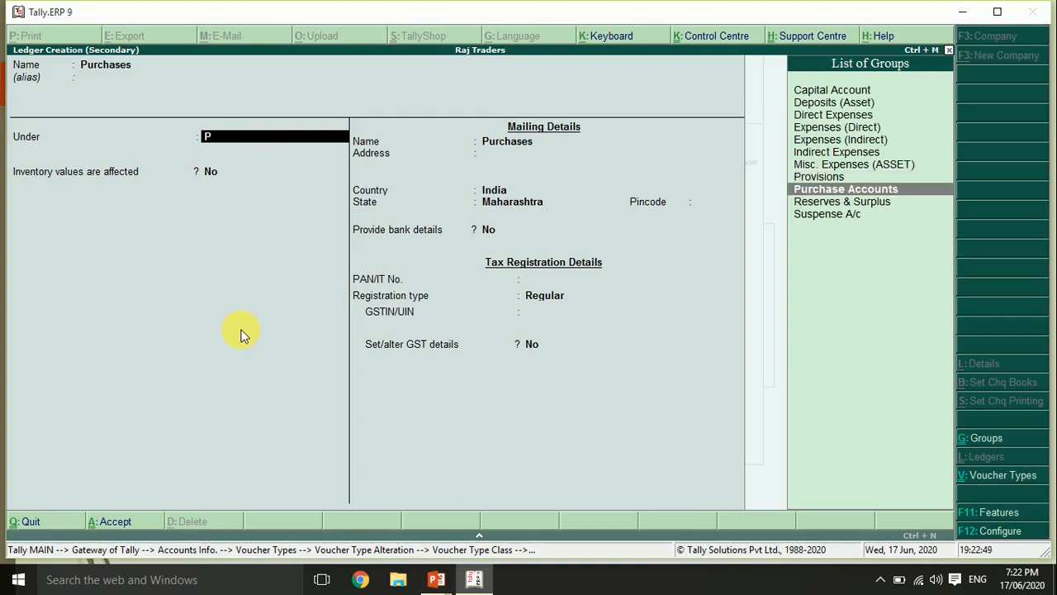
key("Return")
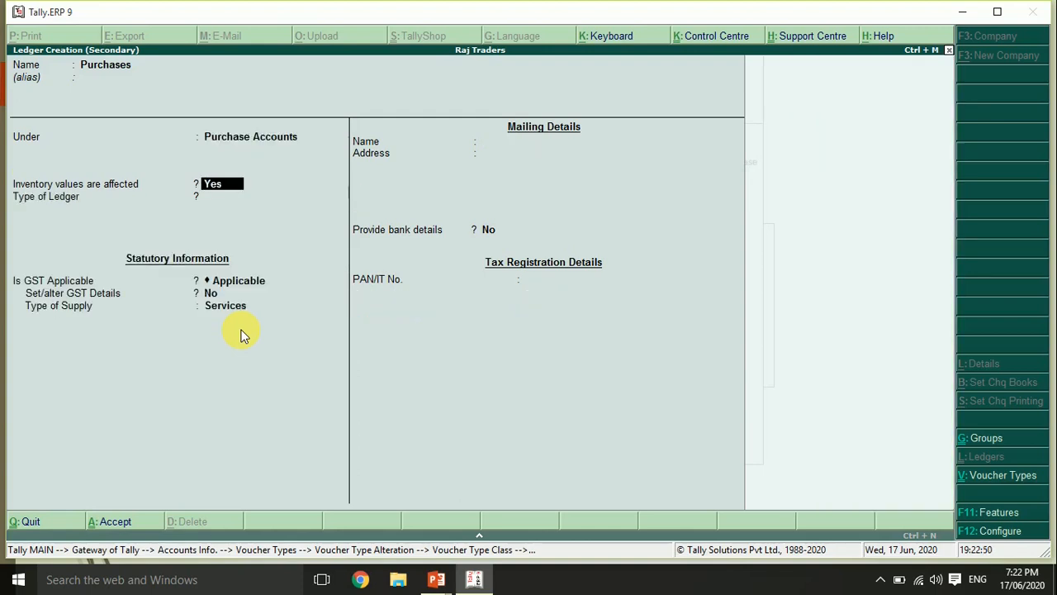
Step: Set the Purchases ledger's type of supply to Goods, keeping inventory values affected and GST applicable
key("Return")
key("Return")
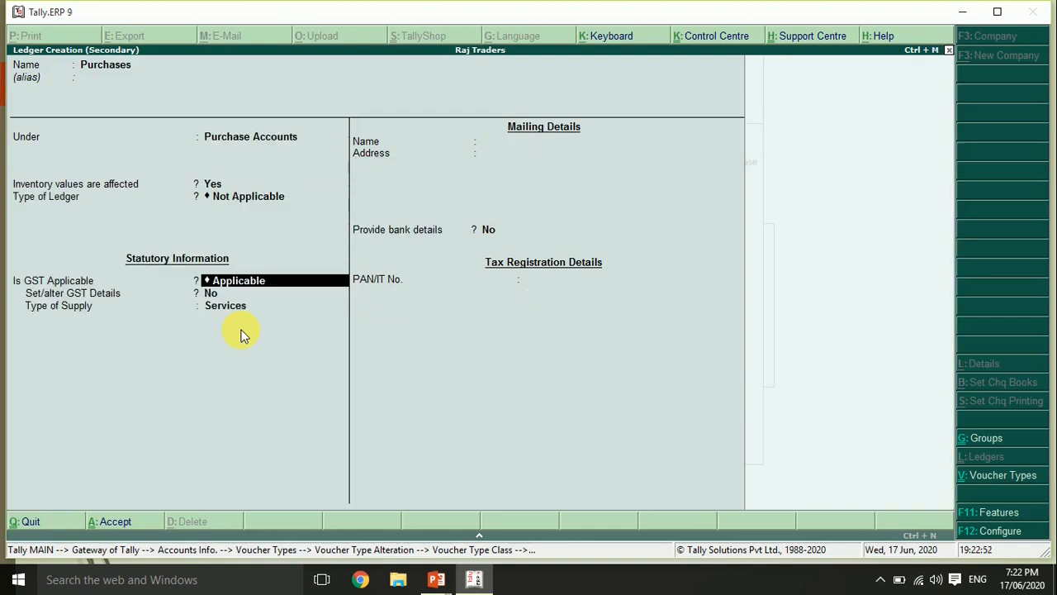
key("Return")
key("Return")
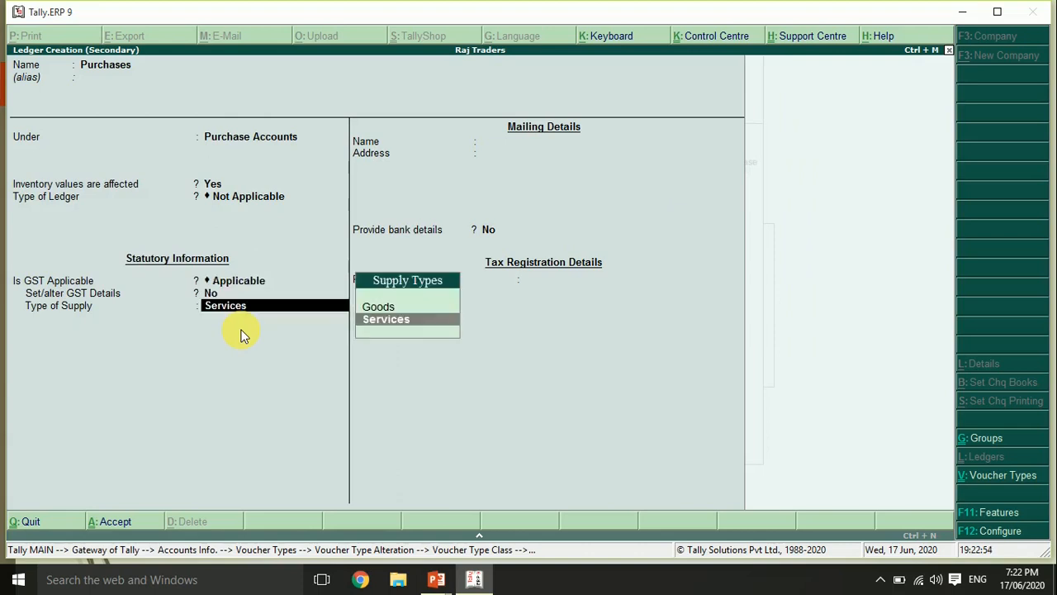
key("Up")
key("Return")
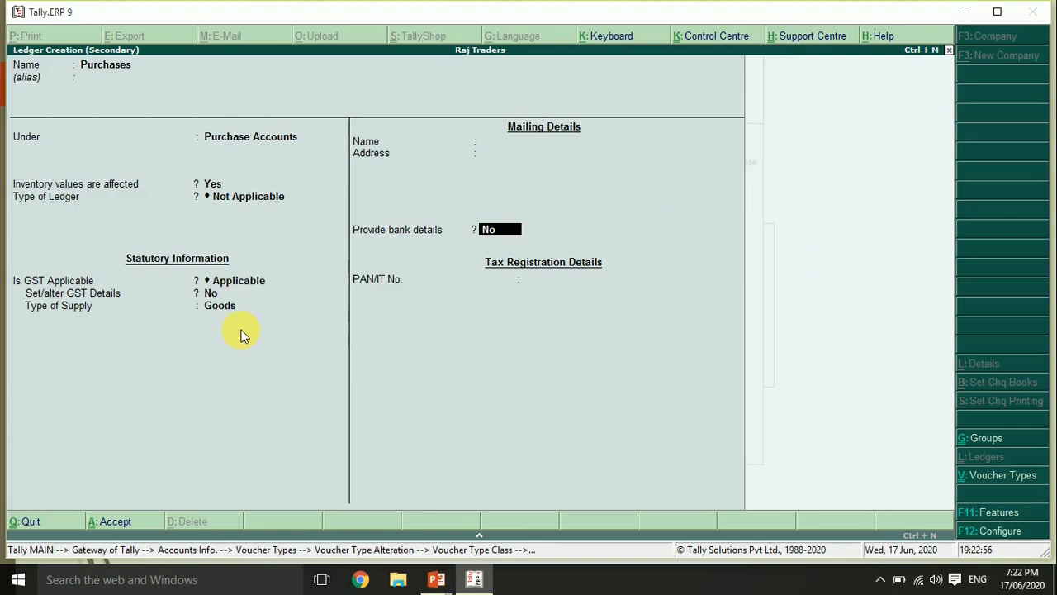
Step: Save the Purchases ledger and accept its default allocation at 100%, with tax class and item override set to No
key("Return")
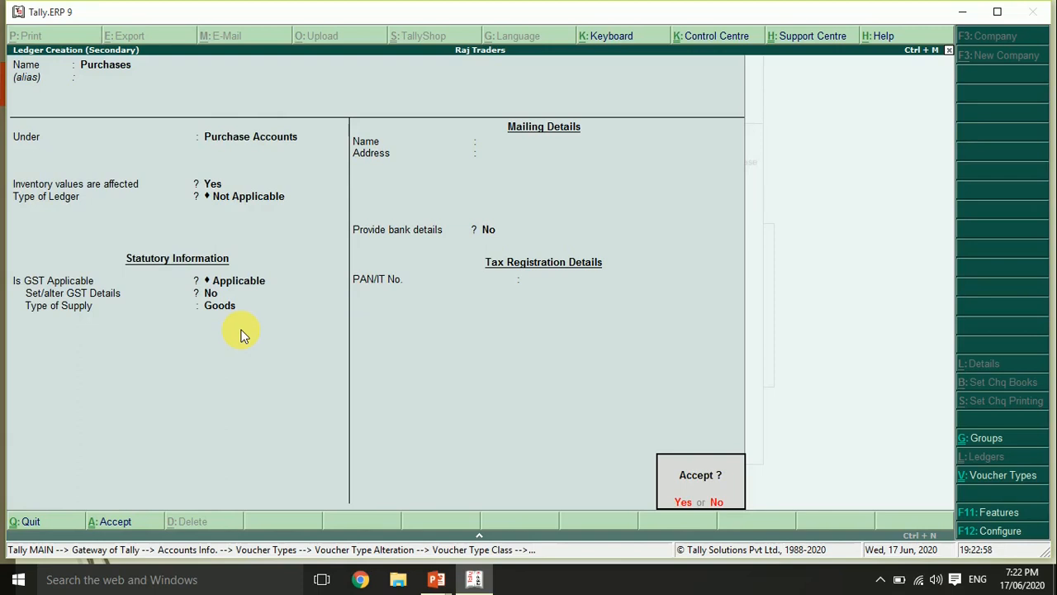
key("Return")
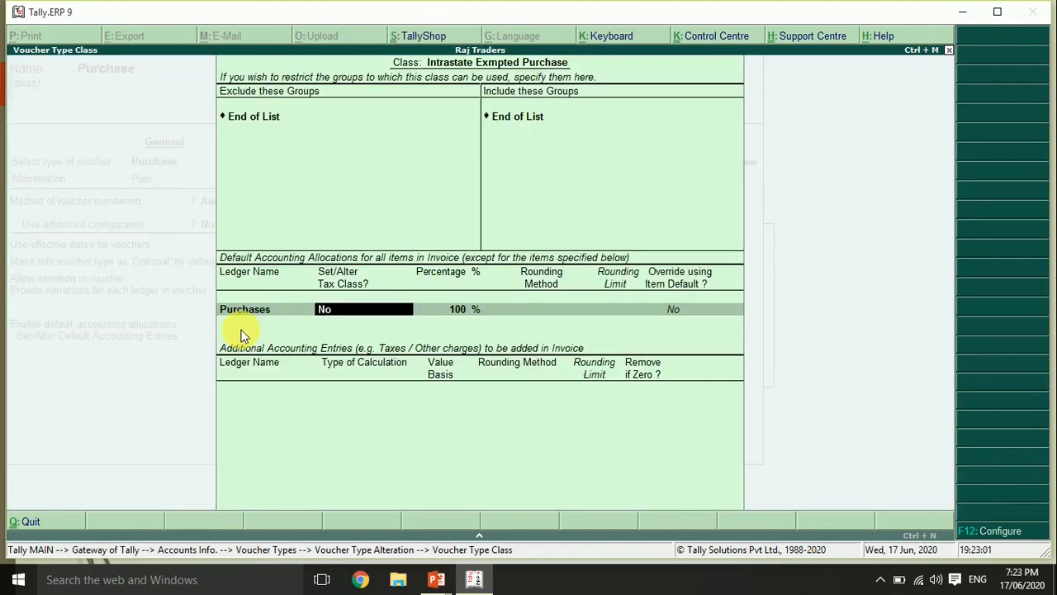
key("Return")
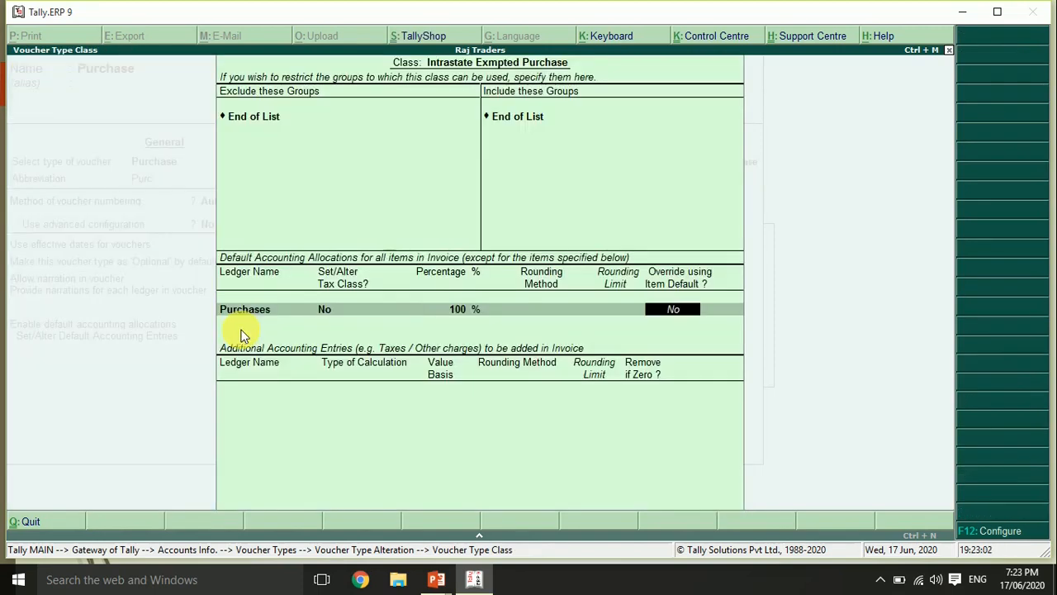
key("Return")
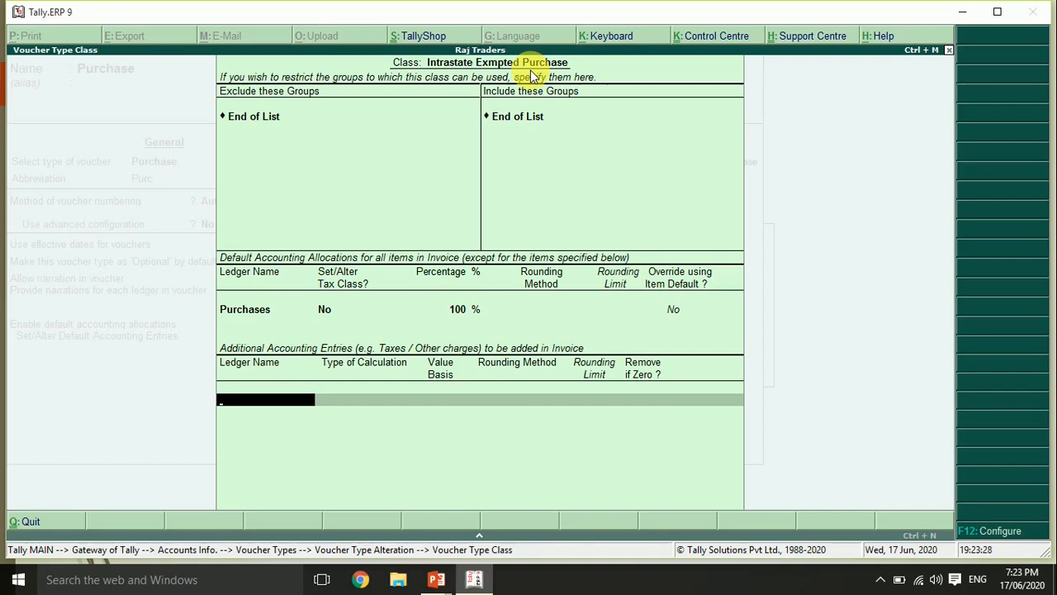
Step: Create a ledger named Round Off under Indirect Incomes for the class's additional accounting entries
key("alt+c")
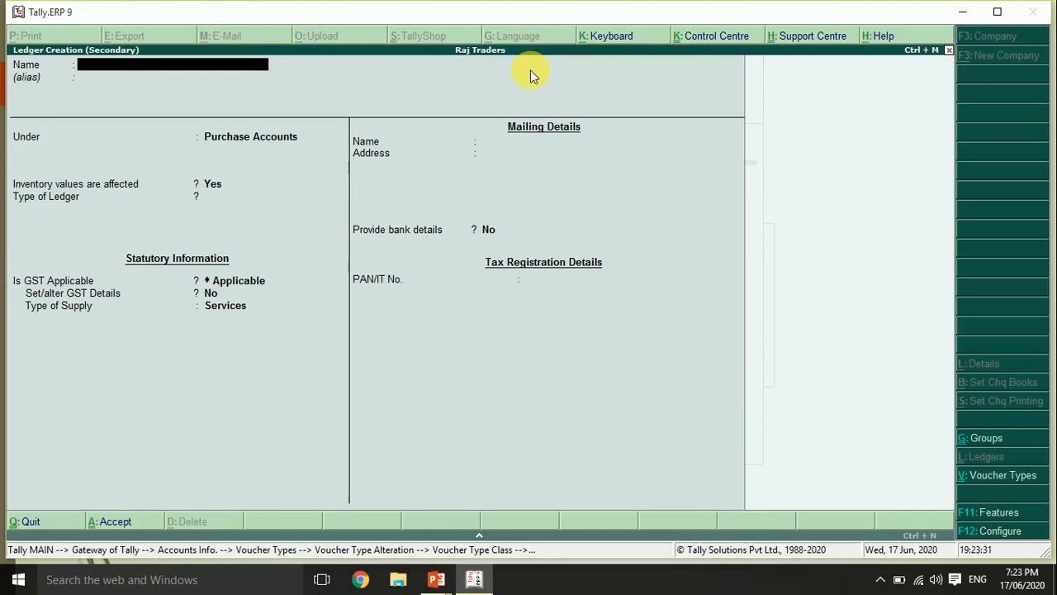
type("Rou")
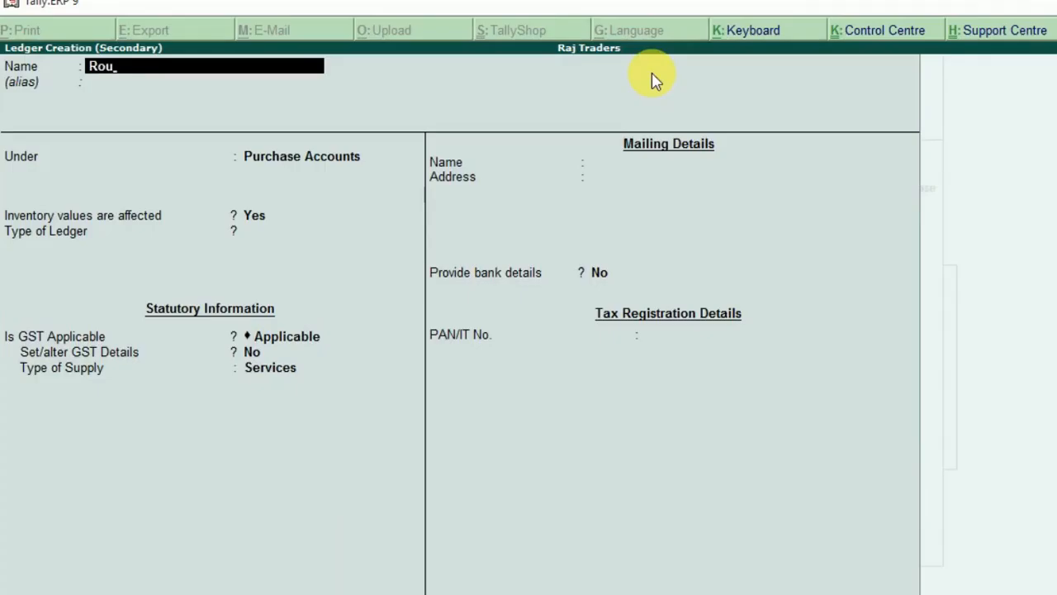
type("nd Off")
key("Return")
key("Return")
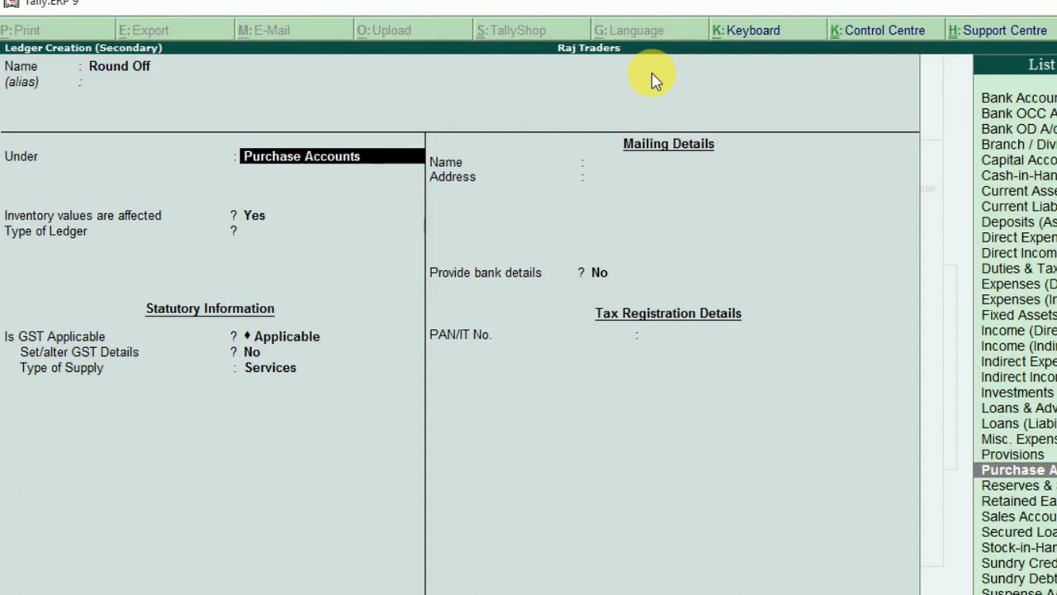
key("Up")
key("Up")
key("Up")
key("Up")
key("Up")
key("Up")
key("Up")
key("Up")
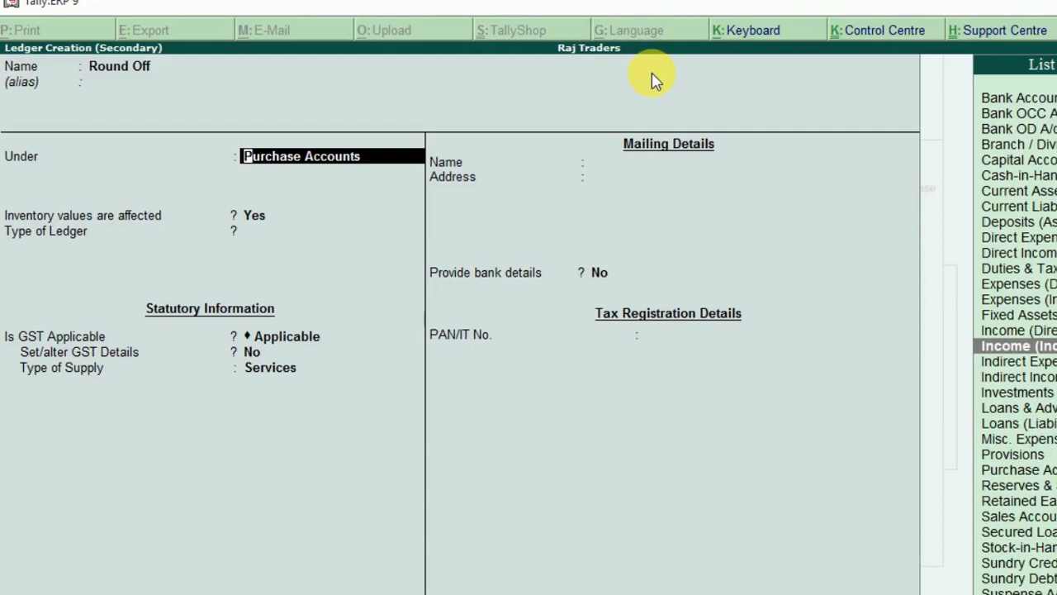
key("Return")
Step: Set the Round Off ledger's type of supply to Goods, keeping GST applicable, and save the ledger
key("Return")
key("Return")
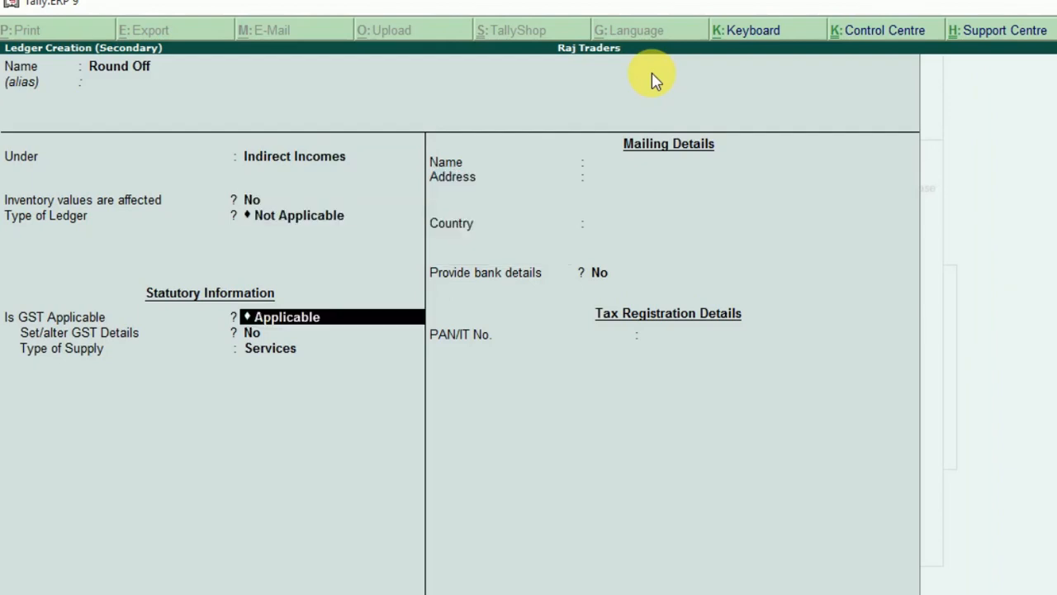
key("Return")
key("Return")
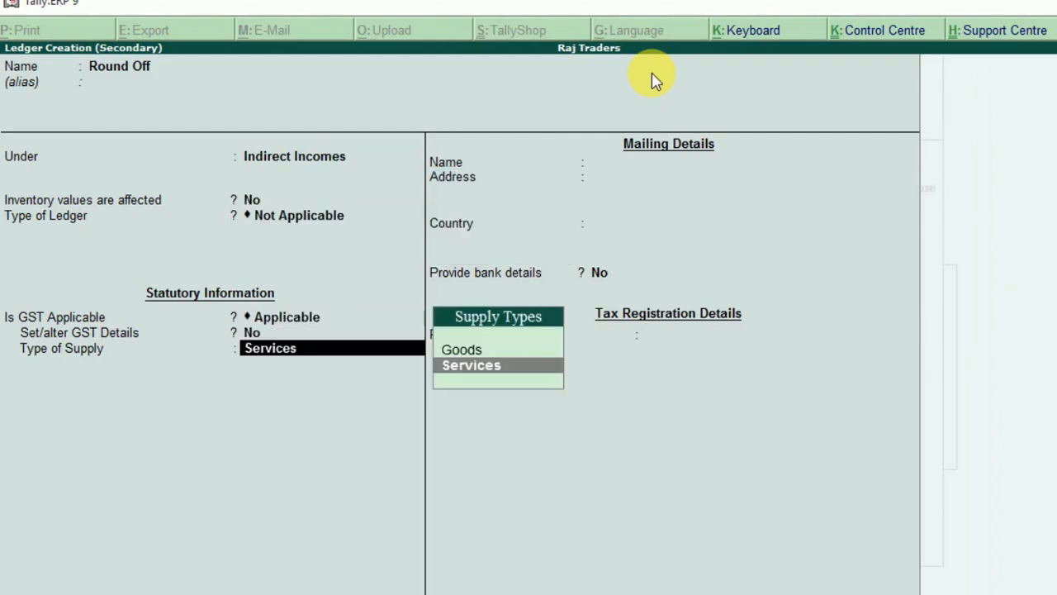
key("Up")
key("Return")
key("Return")
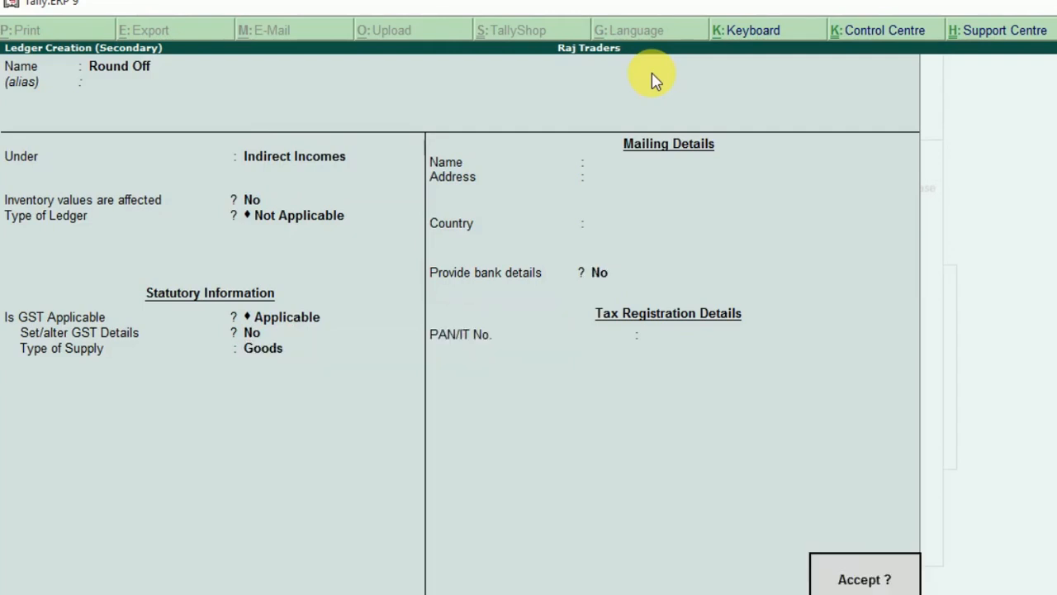
key("Return")
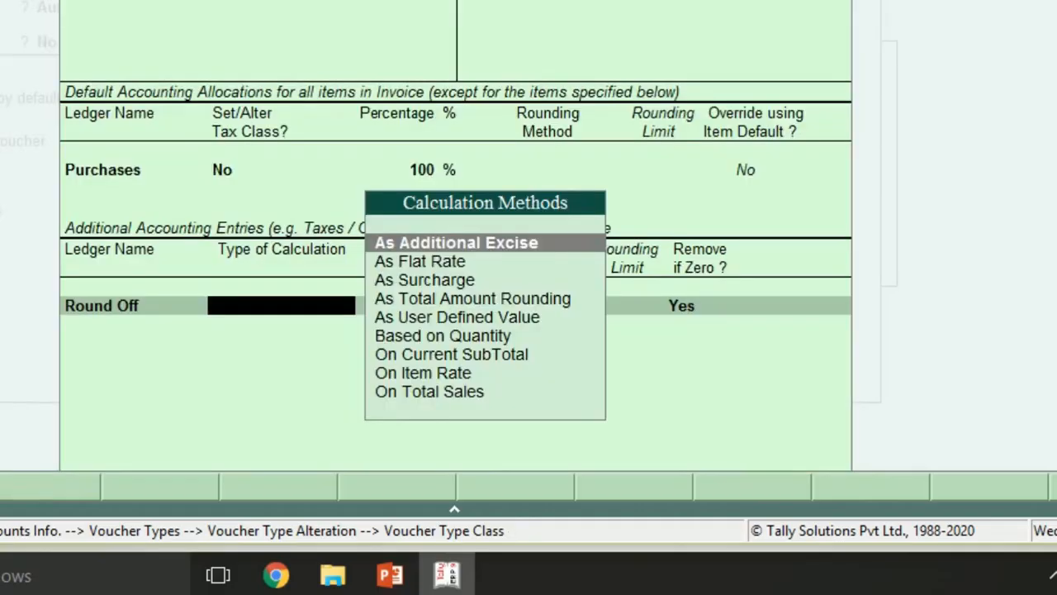
Step: Set the Round Off entry's calculation type to As Total Amount Rounding and its rounding method to Normal Rounding
key("Down")
key("Down")
key("Down")
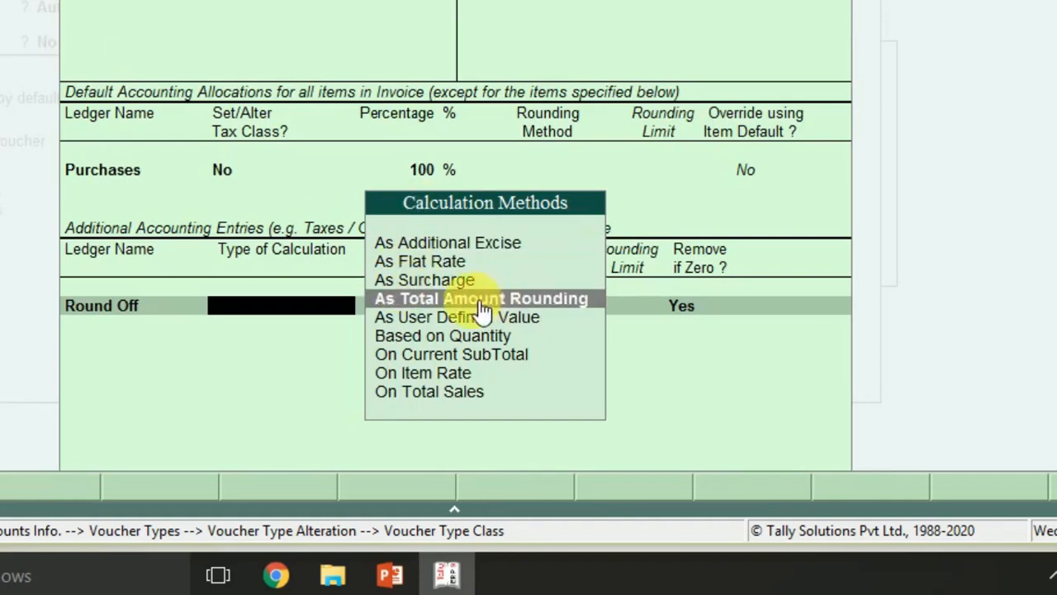
left_click(541, 306)
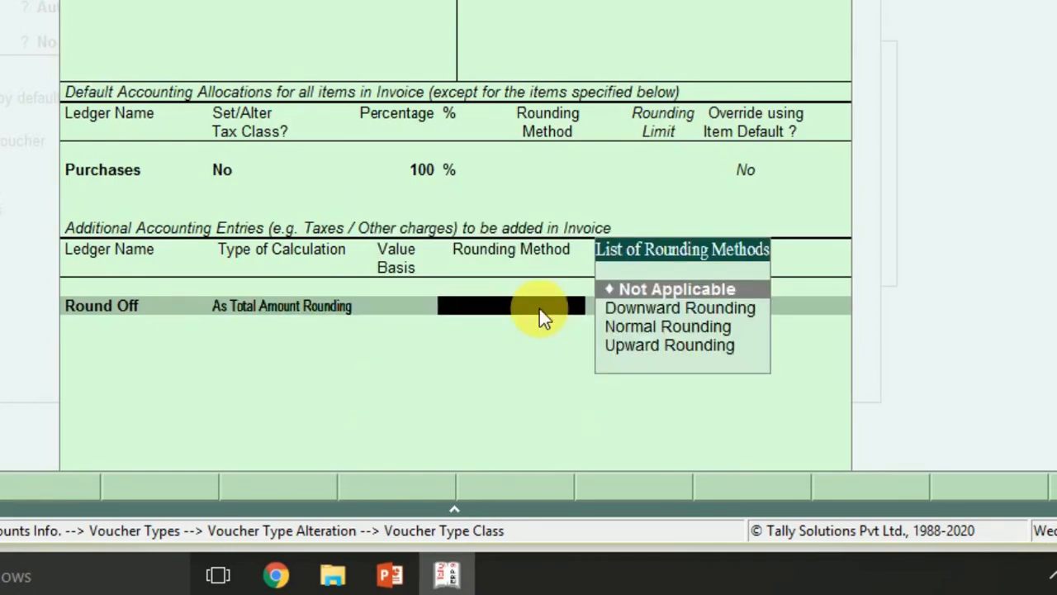
key("Down")
key("Down")
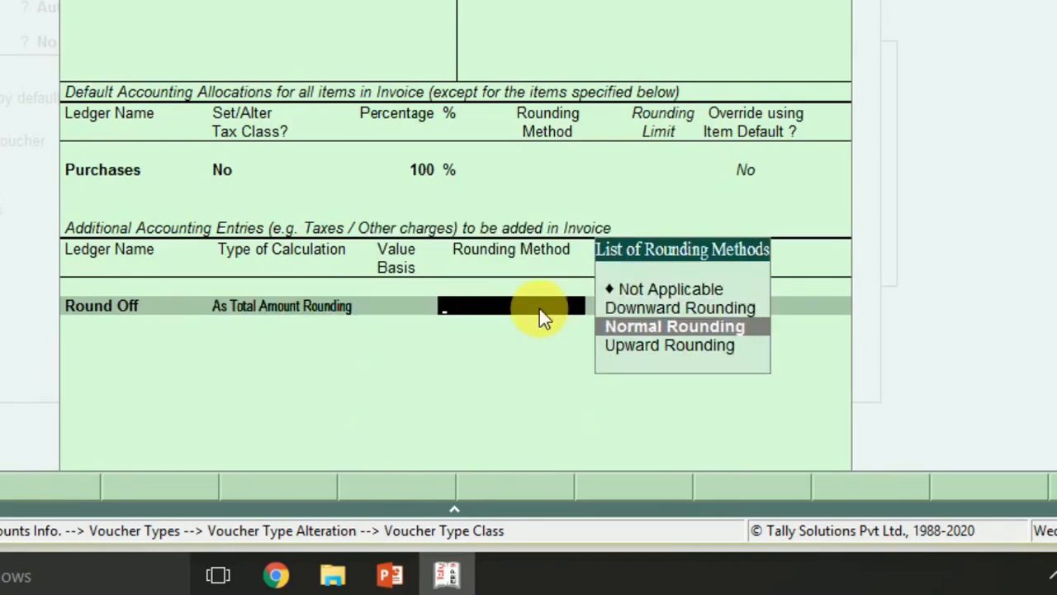
key("Return")
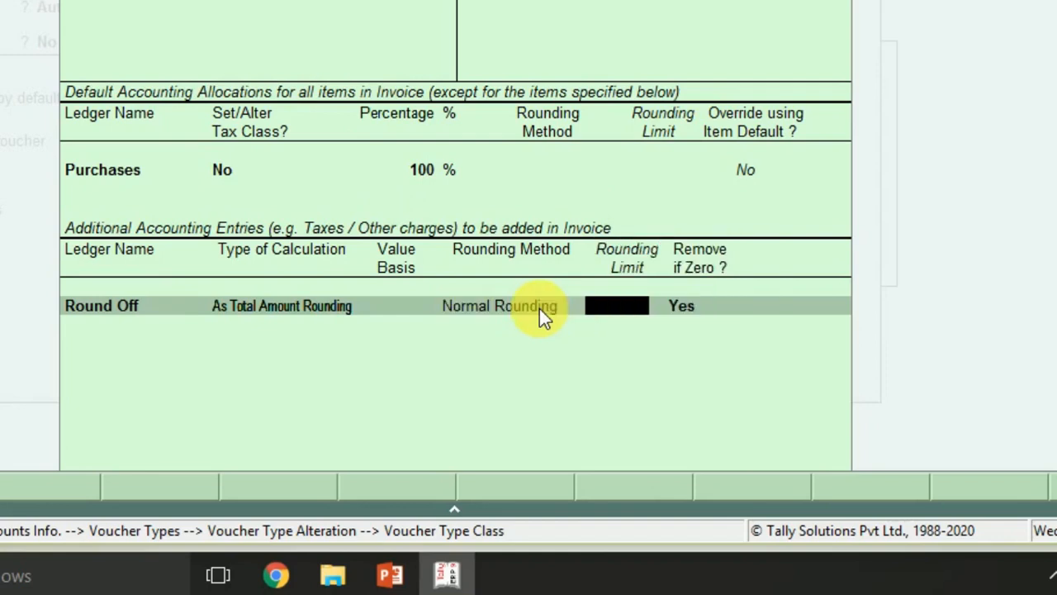
Step: Set the Round Off entry's rounding limit to 1, keep removal if zero at Yes, and finish the class
type("1")
key("Return")
key("Return")
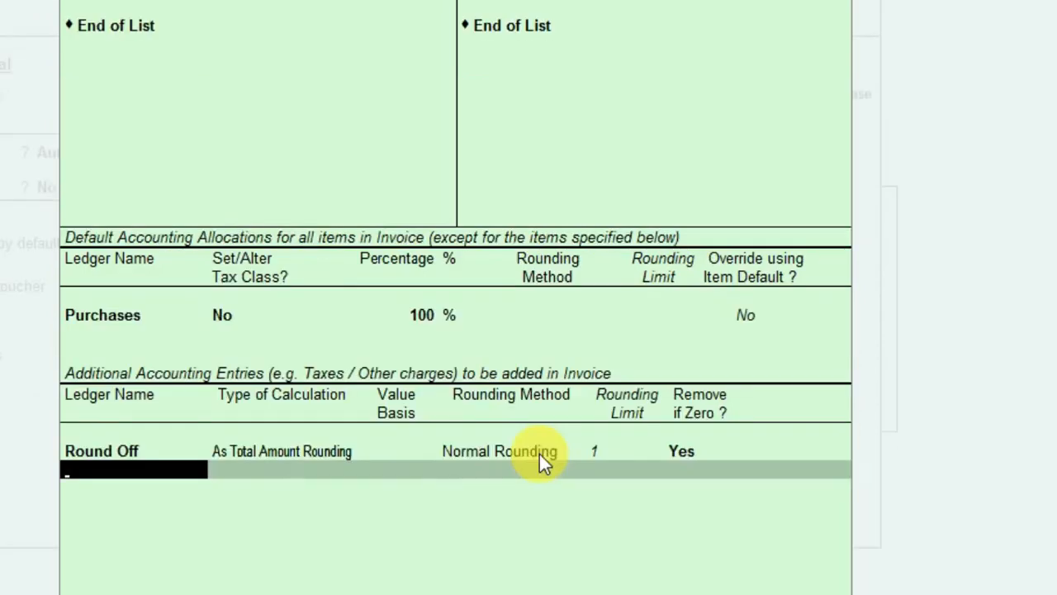
key("Return")
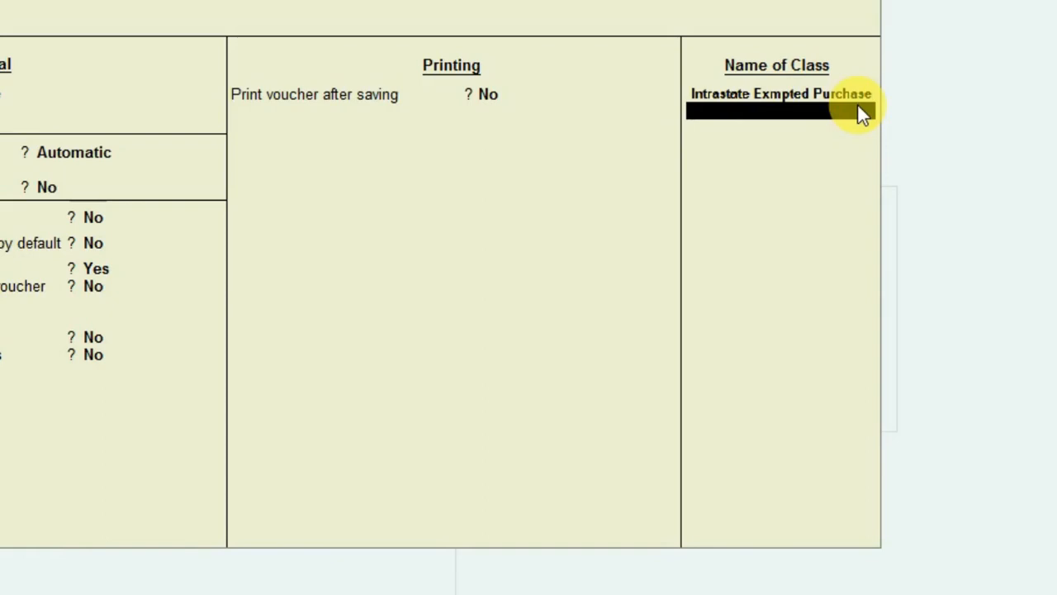
Step: Add a second class named Intrastate GST Purchase to the voucher type, without excluding or including any groups
type("Intrastate GS")
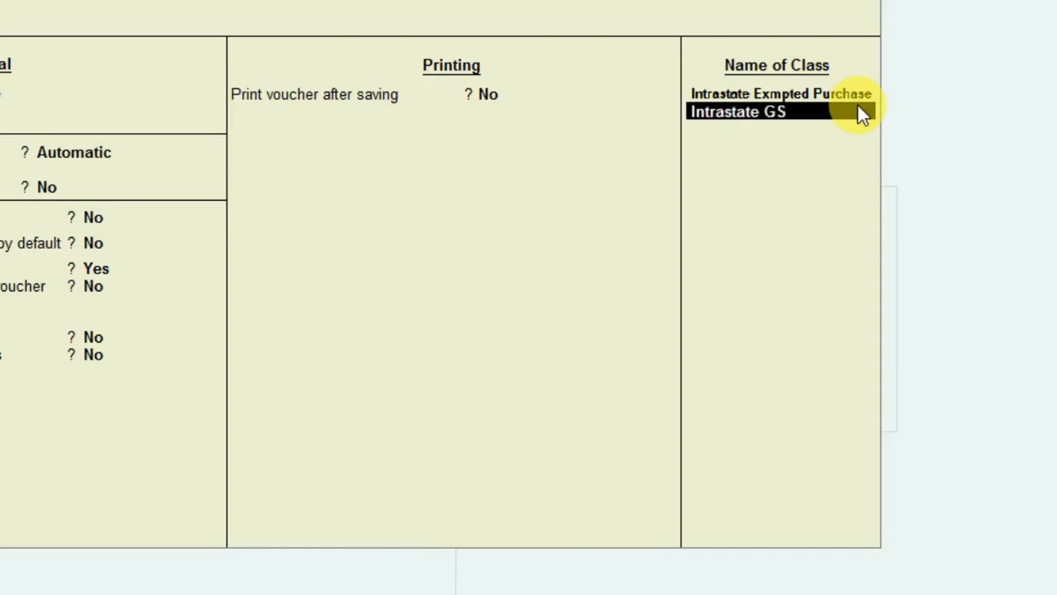
type("T Purchase.")
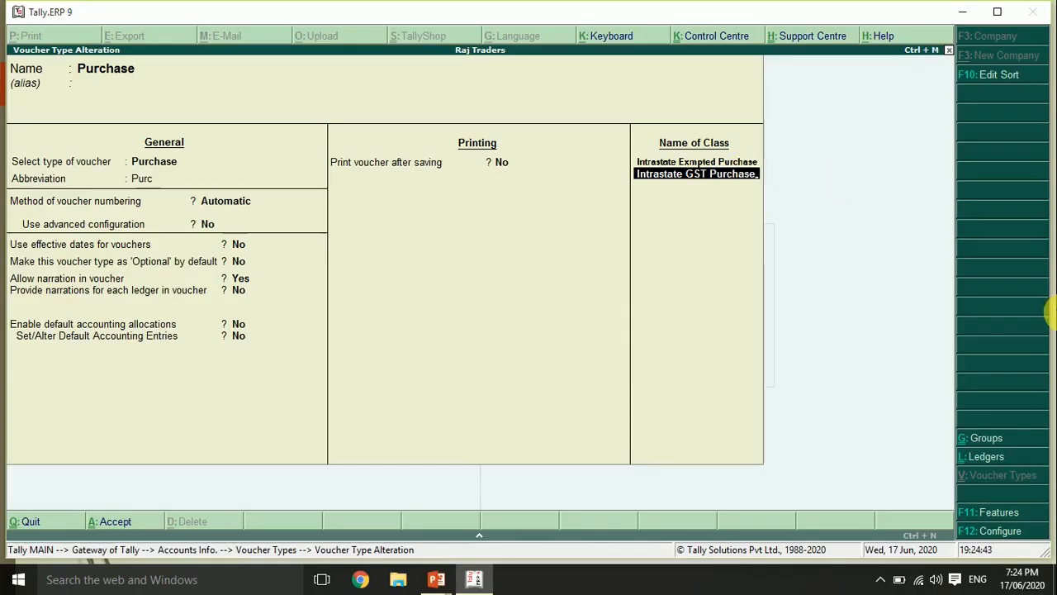
key("Return")
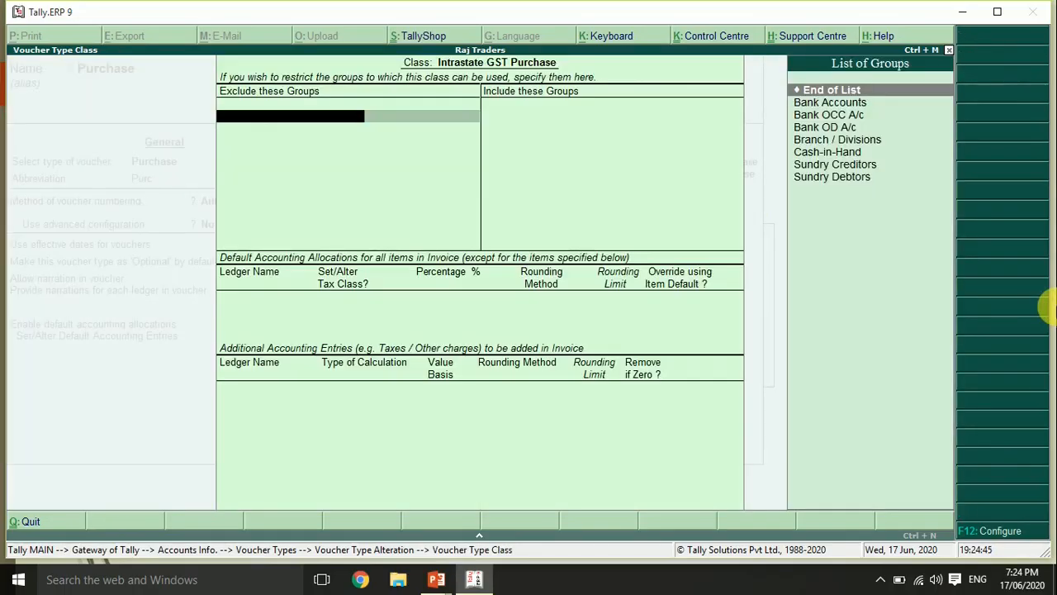
key("Return")
key("Return")
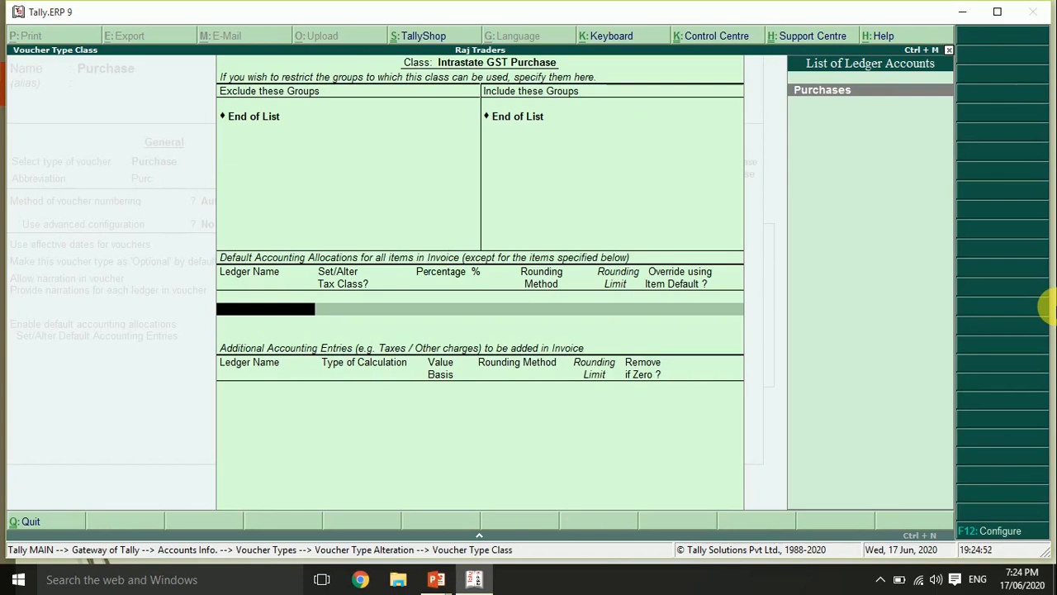
Step: Allocate Purchases as the class's default ledger at 100%, with tax class and item override set to No
type("P")
key("Return")
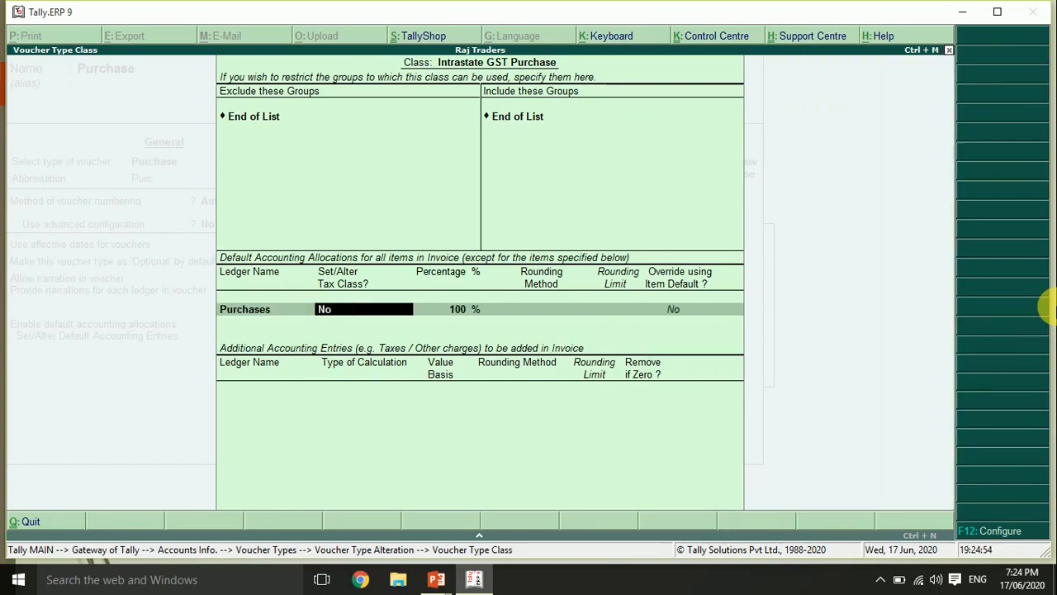
key("Return")
key("Return")
key("Return")
key("Return")
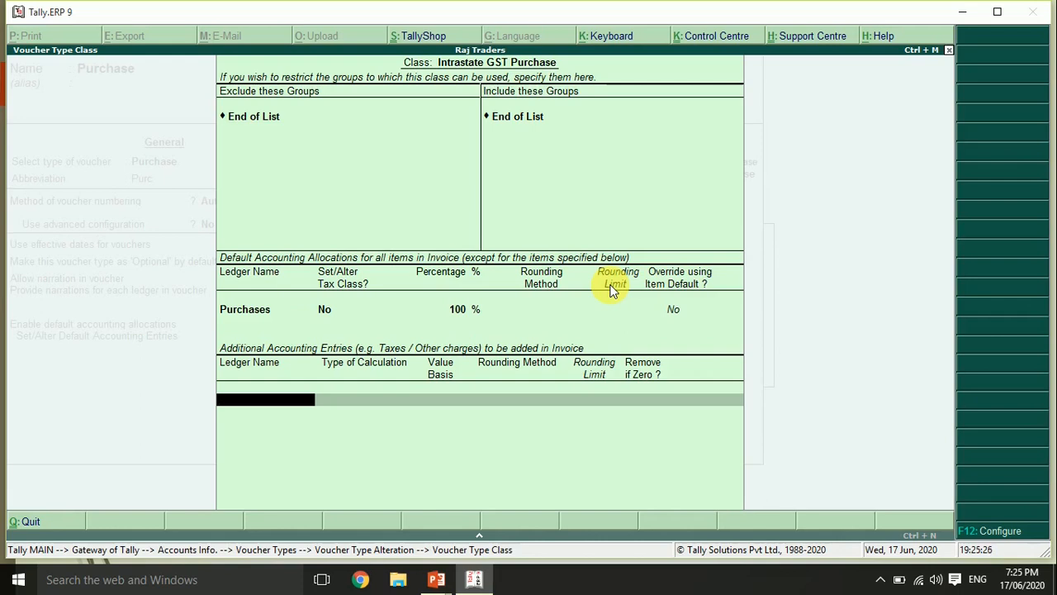
Step: Start a new ledger named SGST under Duties & Taxes for the class's additional accounting entries
key("alt+c")
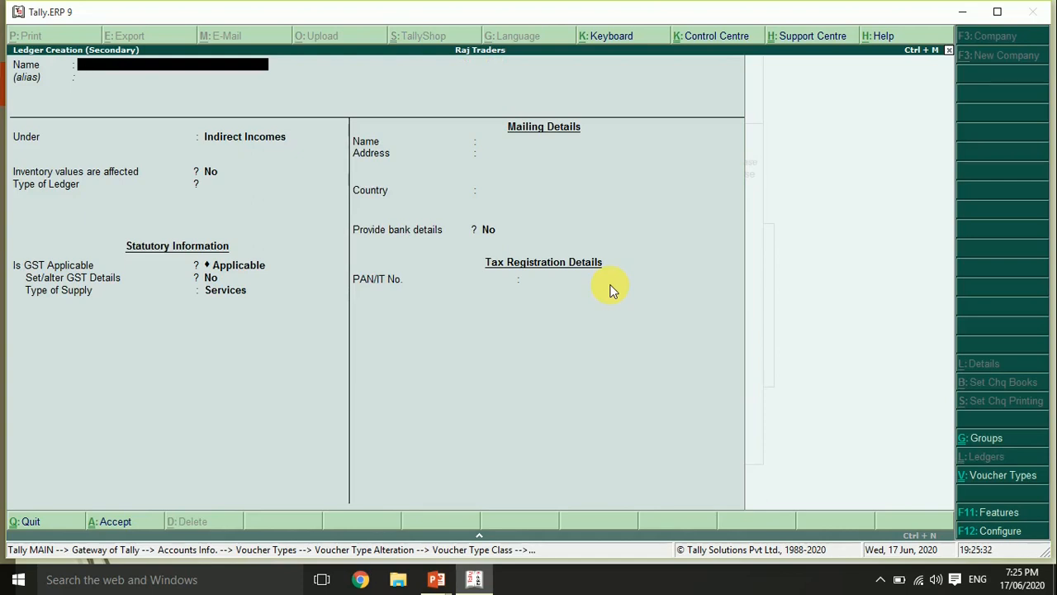
type("S")
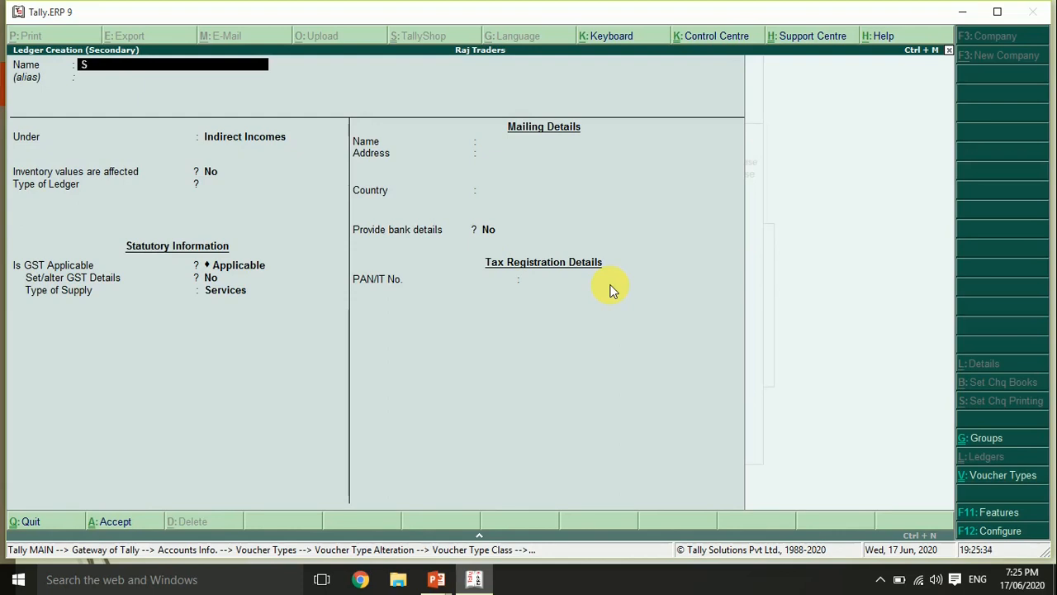
type("GST")
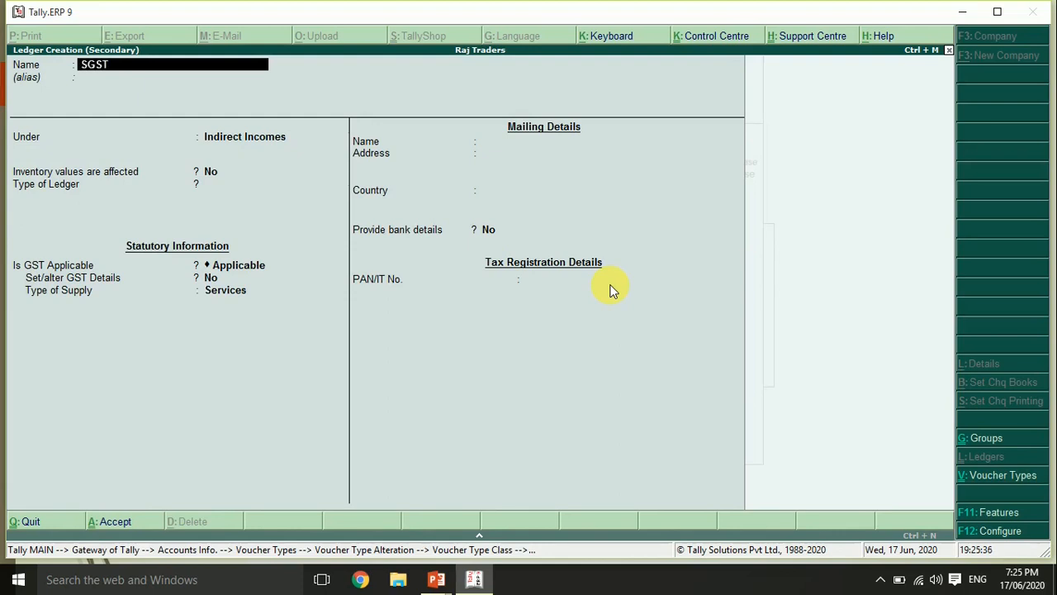
key("Return")
key("Return")
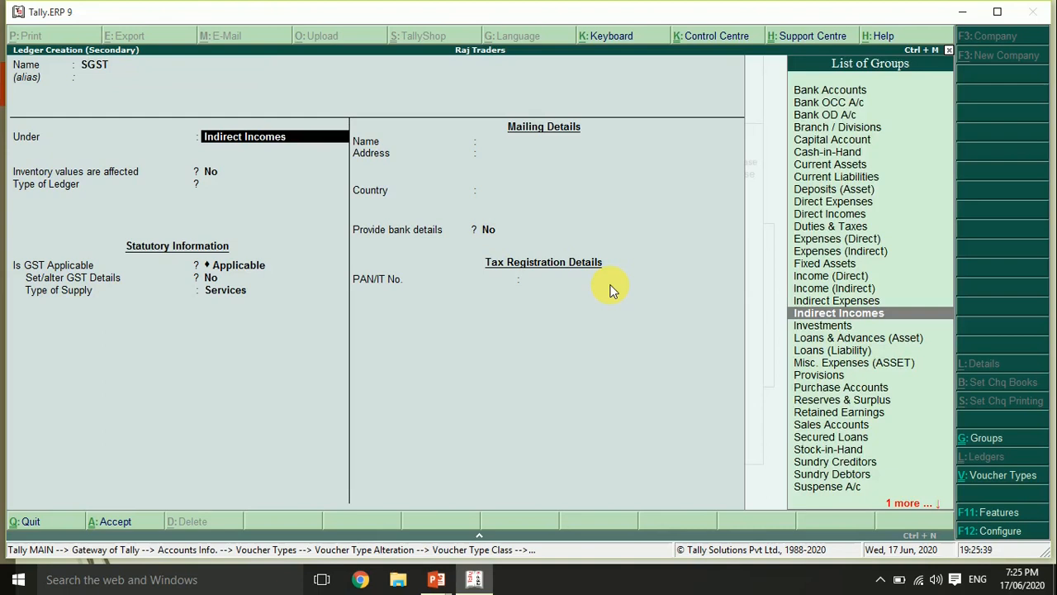
type("D")
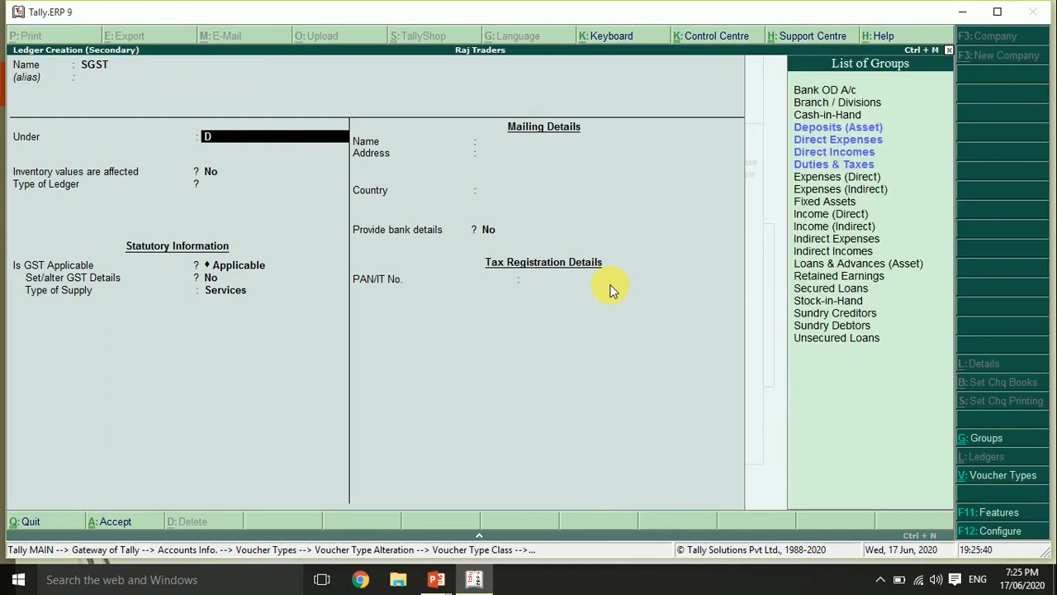
key("Down")
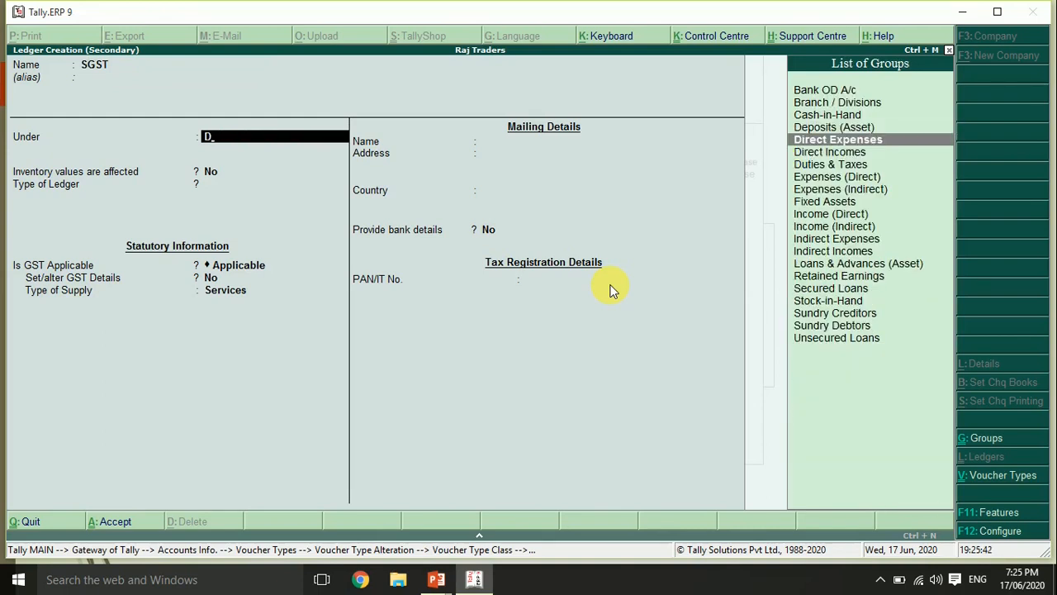
key("Down")
key("Down")
key("Return")
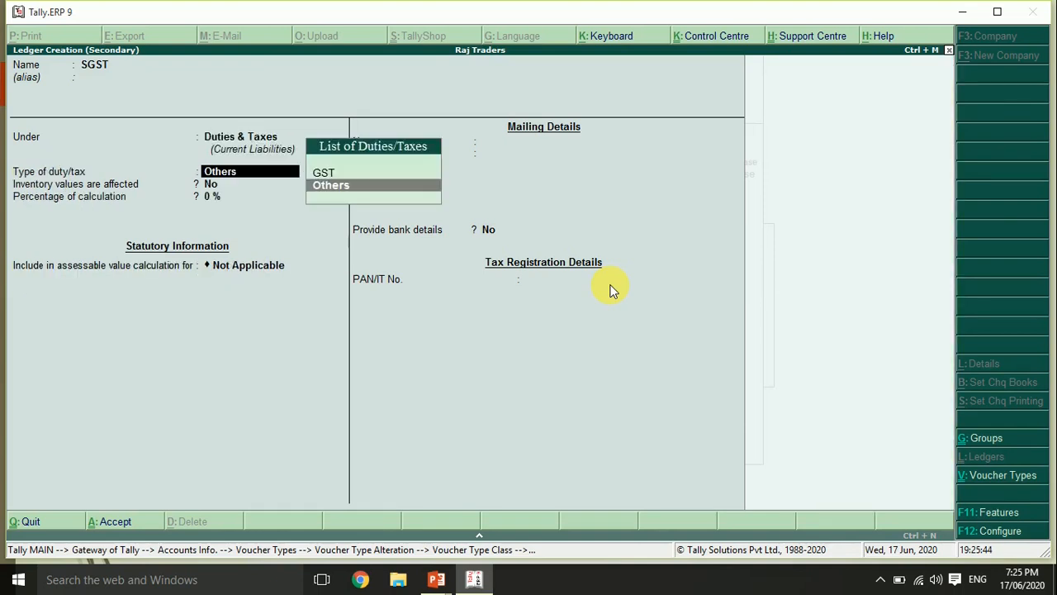
Step: Set the SGST ledger's type of duty to GST and its tax type to State Tax
key("Up")
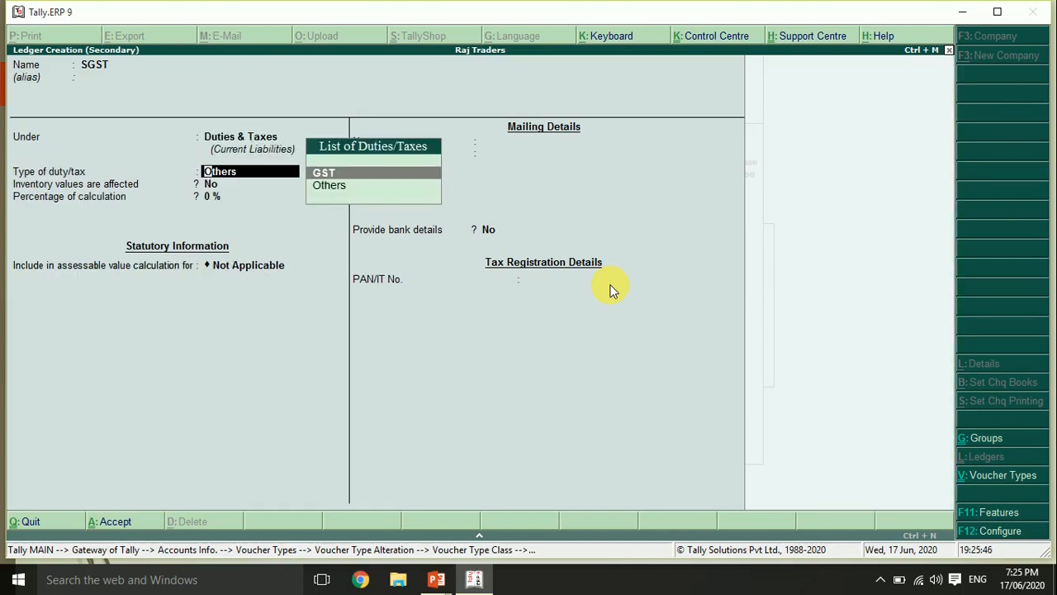
key("Return")
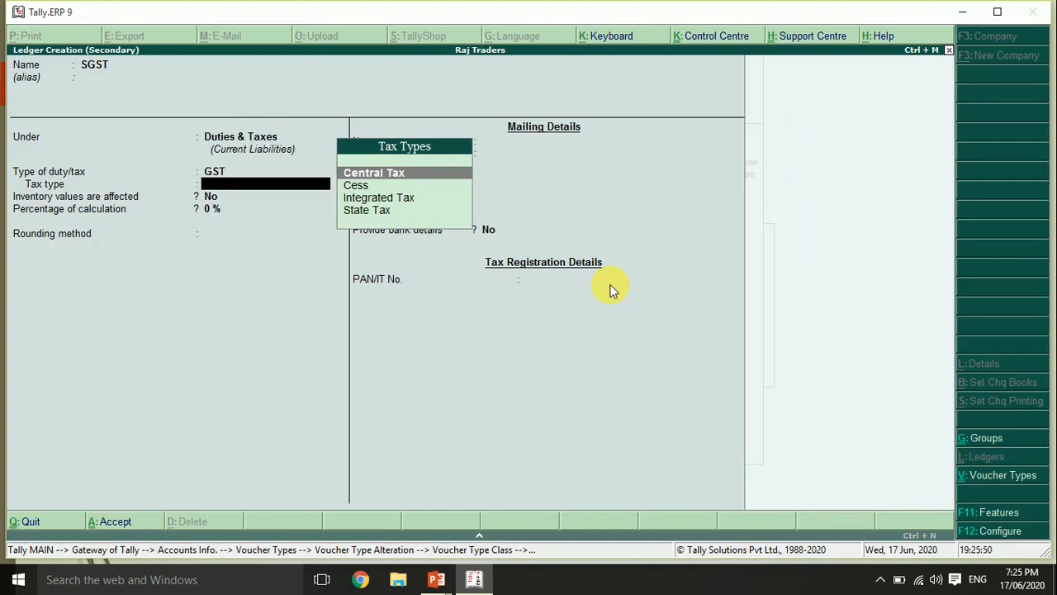
key("Down")
key("Down")
key("Down")
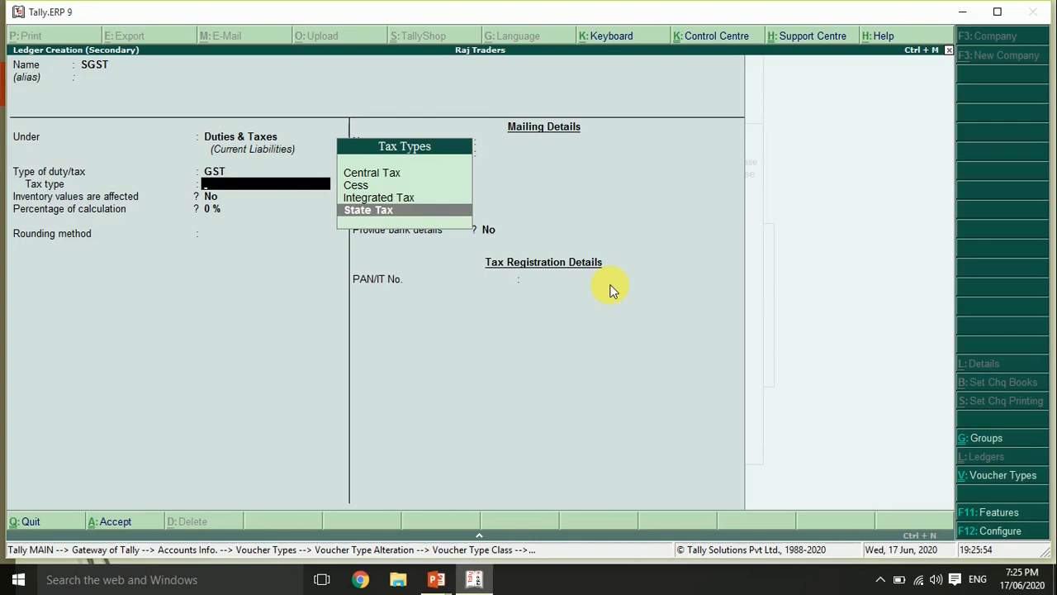
key("Return")
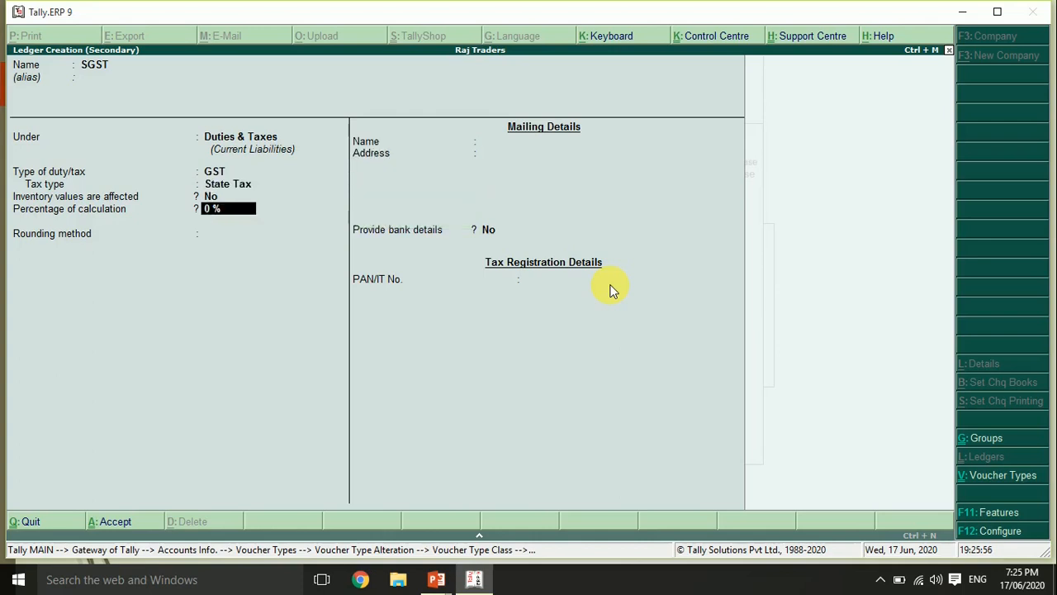
Step: Save the SGST ledger with 0% calculation and rounding Not Applicable, and keep its class entry's removal if zero at Yes
key("Return")
key("Return")
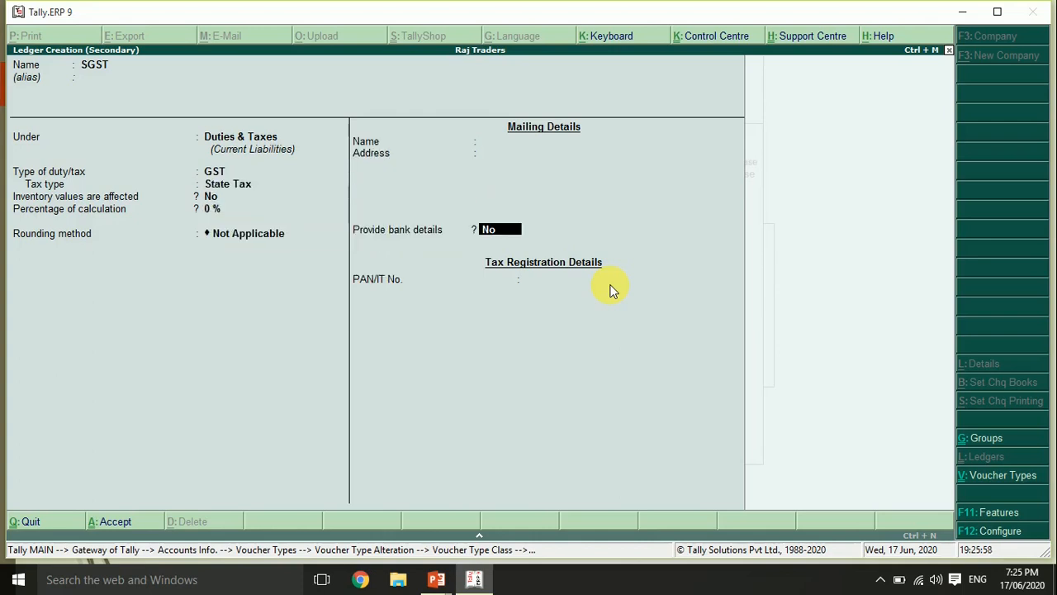
key("Return")
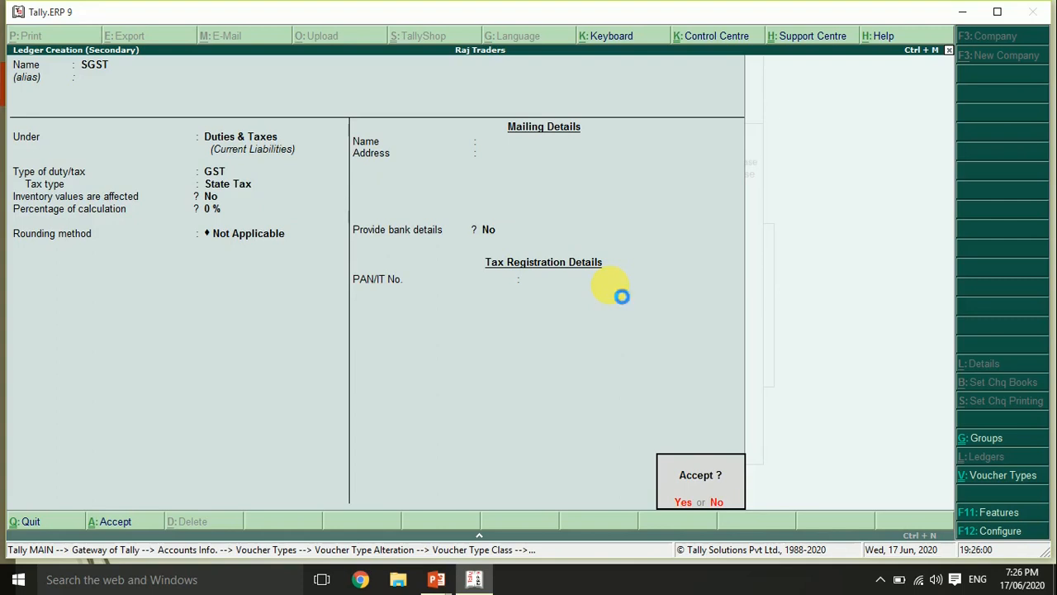
key("Return")
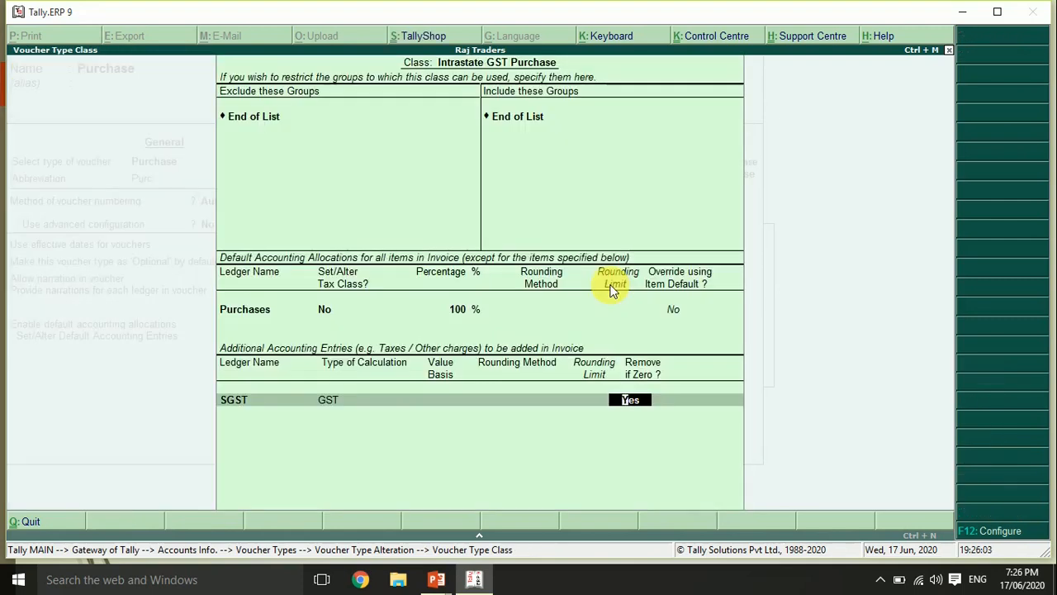
key("Return")
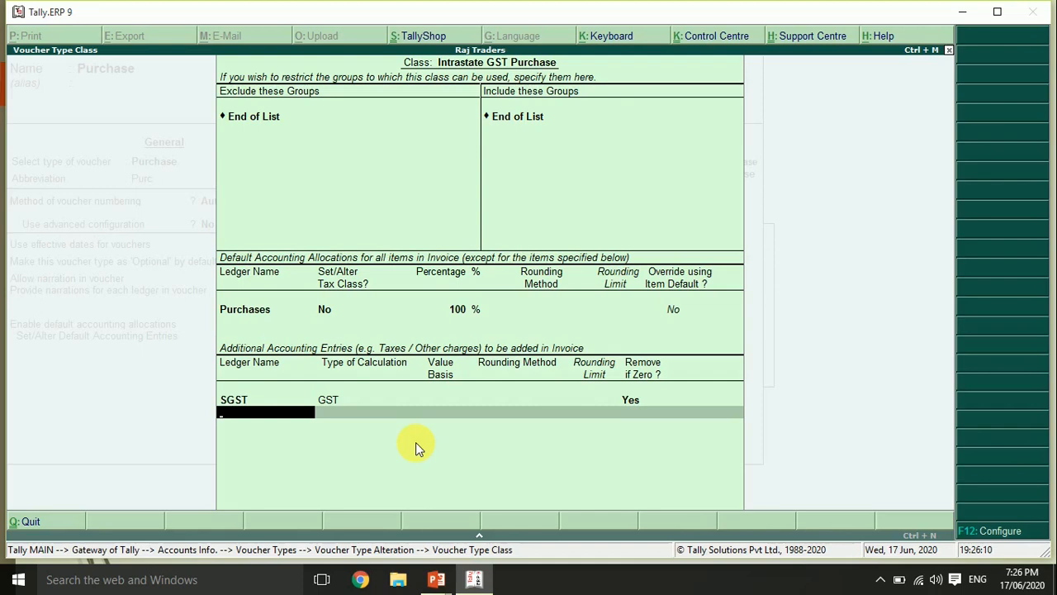
Step: Start a new ledger named CGST under Duties & Taxes with GST as its type of duty
key("alt+c")
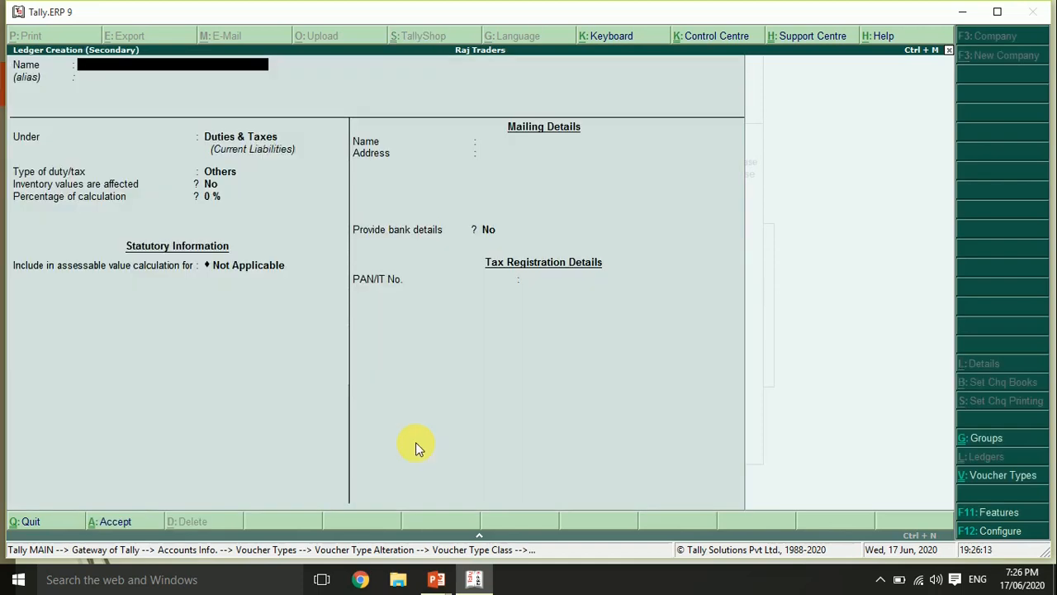
type("CGST")
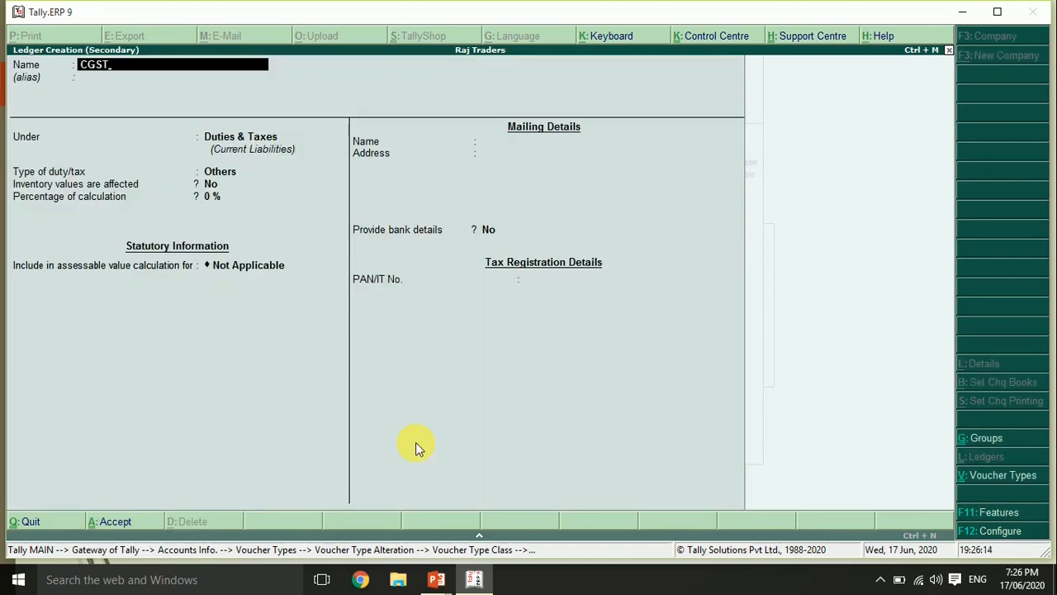
key("Return")
key("Return")
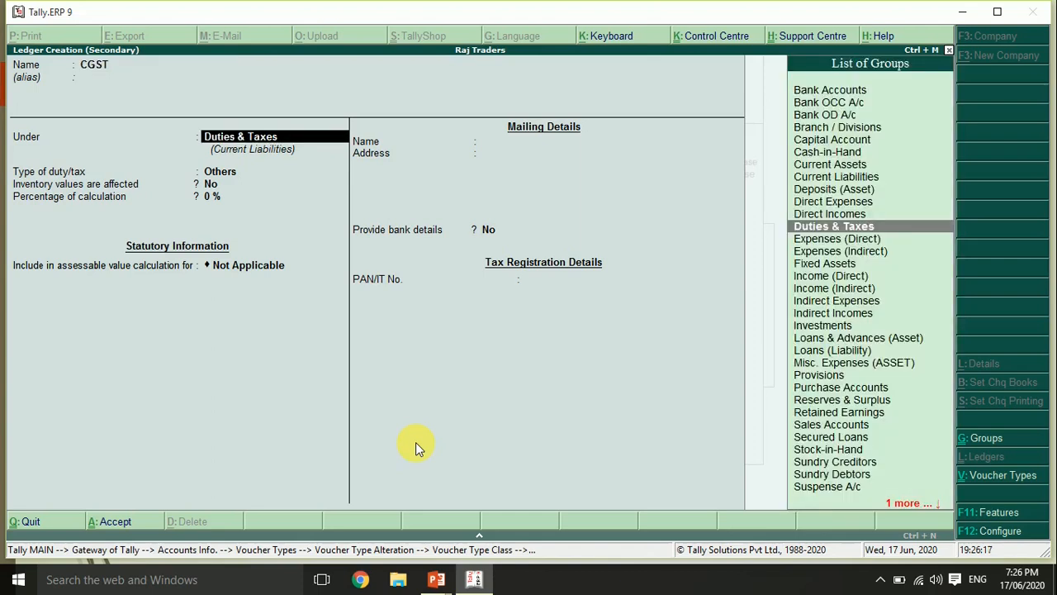
key("Return")
key("Up")
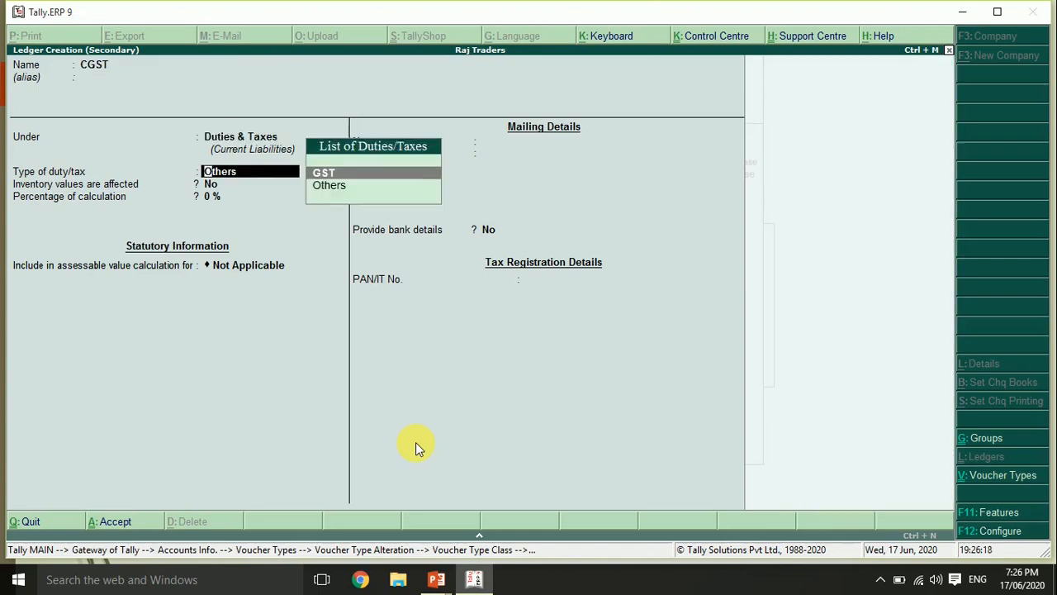
key("Return")
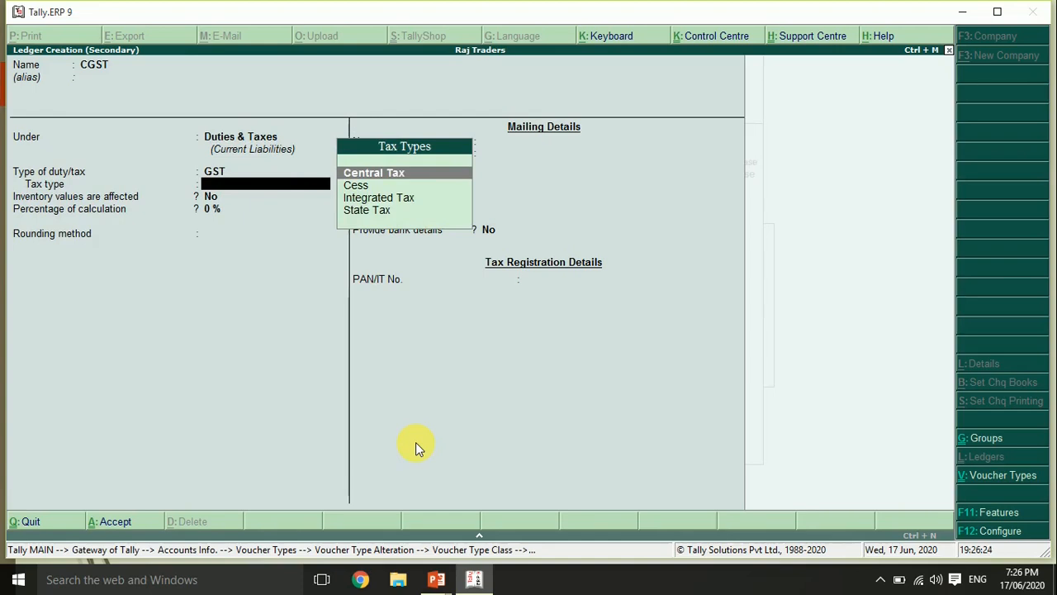
Step: Set the CGST ledger's tax type to Central Tax, save it, and keep its class entry's removal if zero at Yes
key("Return")
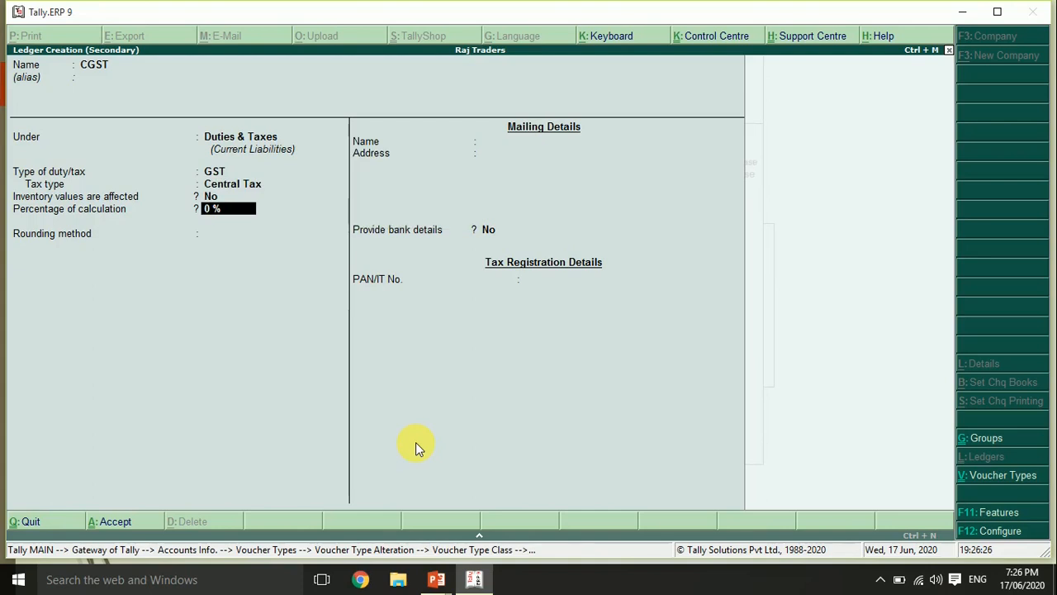
key("Return")
key("Return")
key("Return")
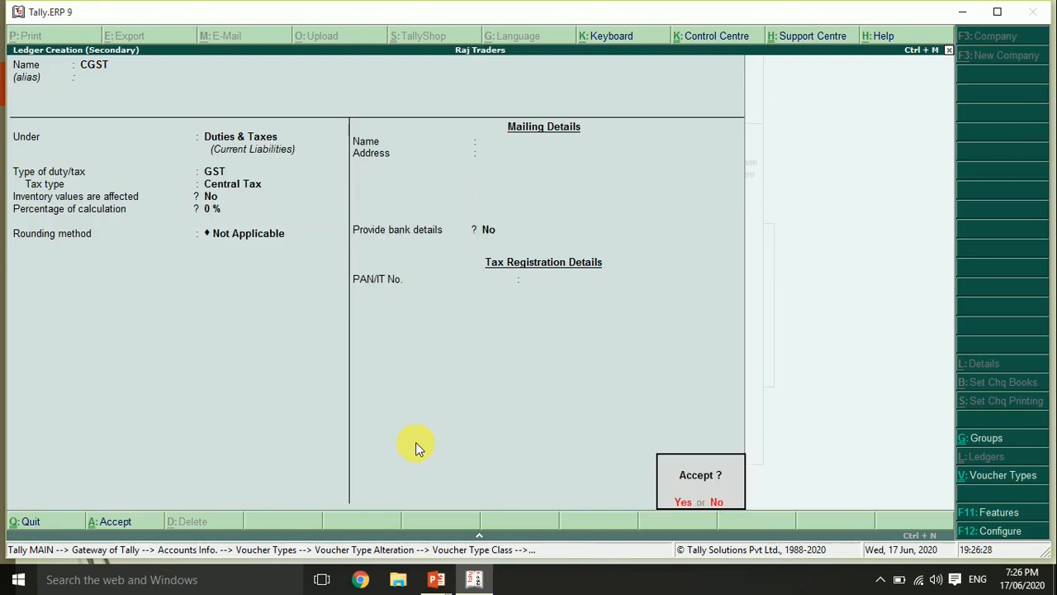
key("Return")
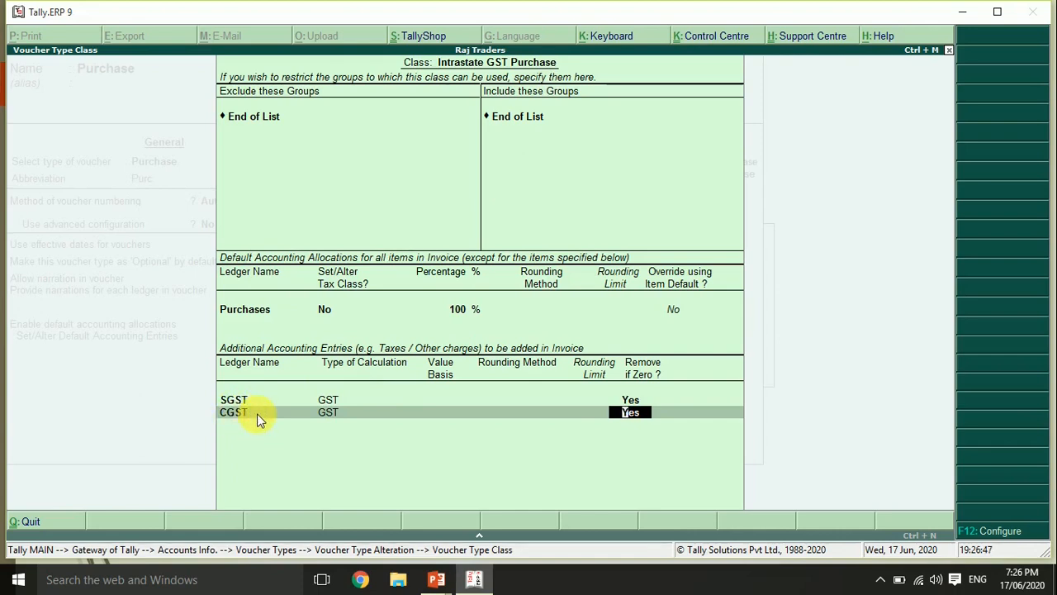
key("Return")
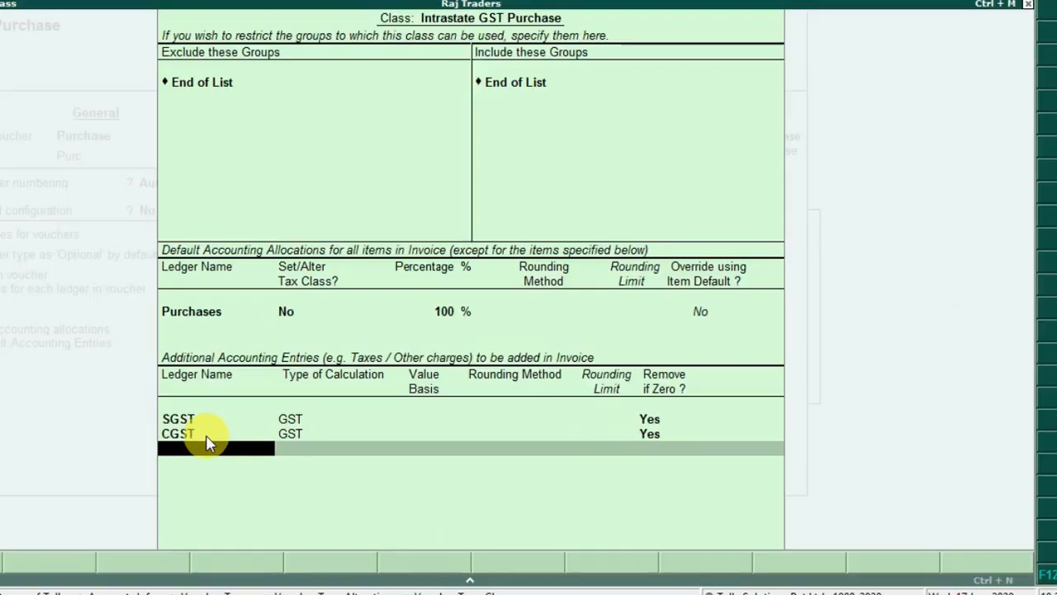
Step: Add Round Off to the class's additional accounting entries with calculation type As Total Amount Rounding
type("R")
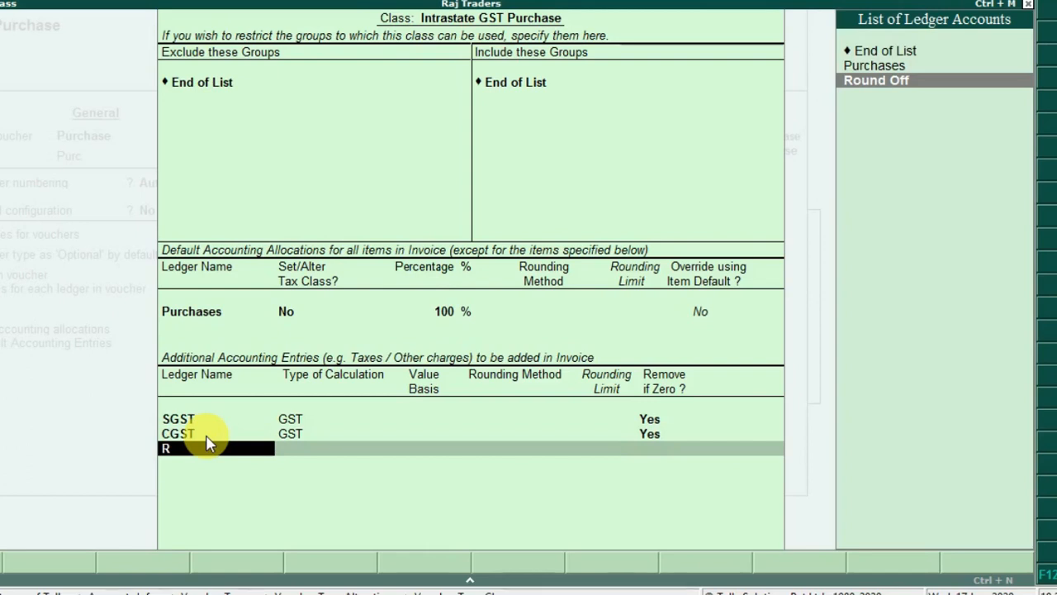
key("Return")
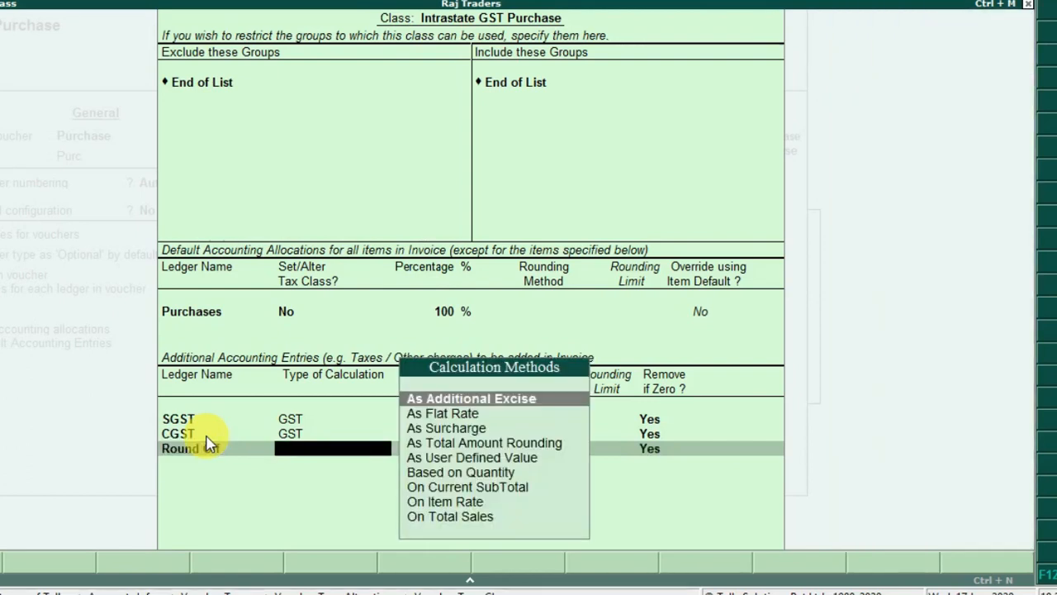
key("Down")
key("Down")
key("Down")
key("Return")
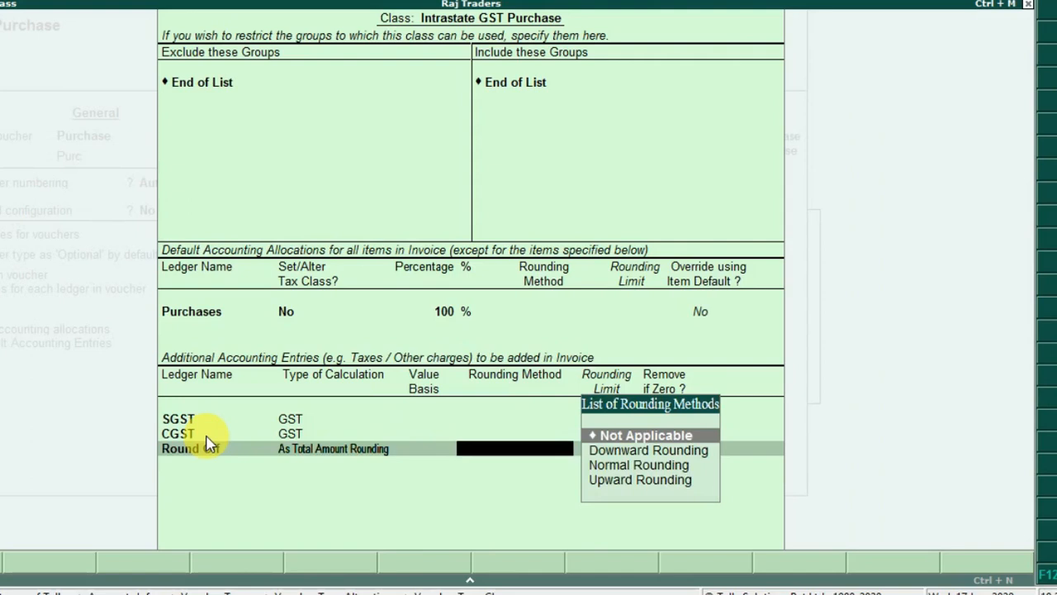
Step: Give the Round Off entry Normal Rounding with a limit of 1, keep removal if zero at Yes, and finish the Intrastate GST Purchase class
key("Down")
key("Down")
key("Return")
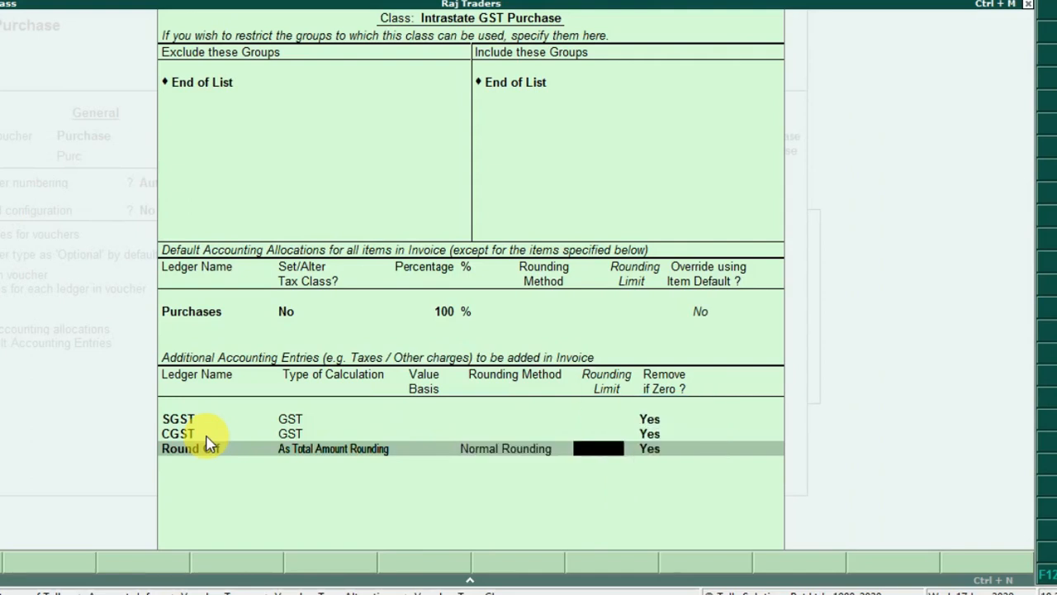
type("1")
key("Return")
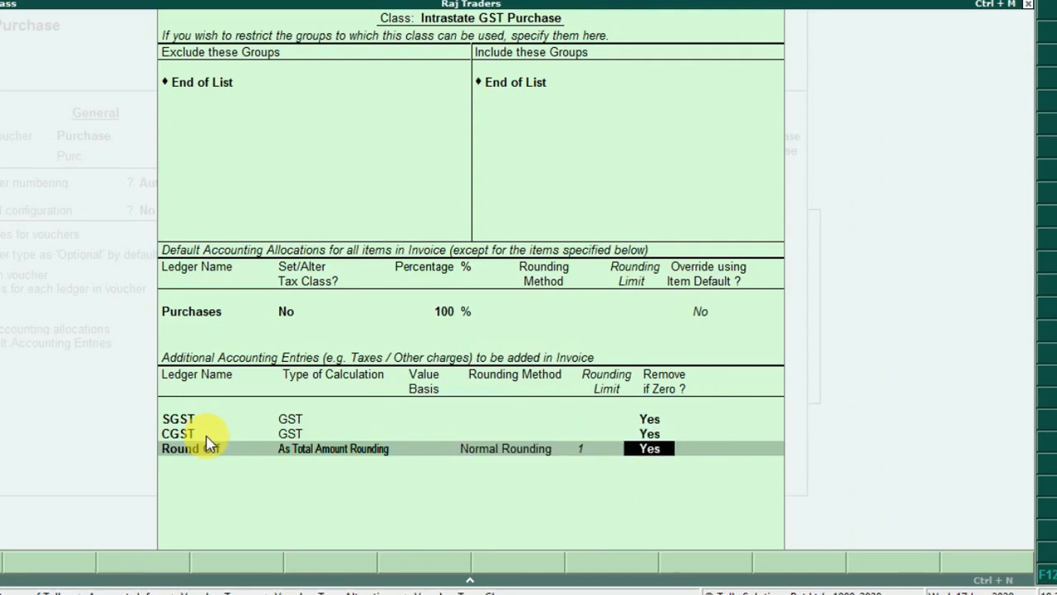
key("Return")
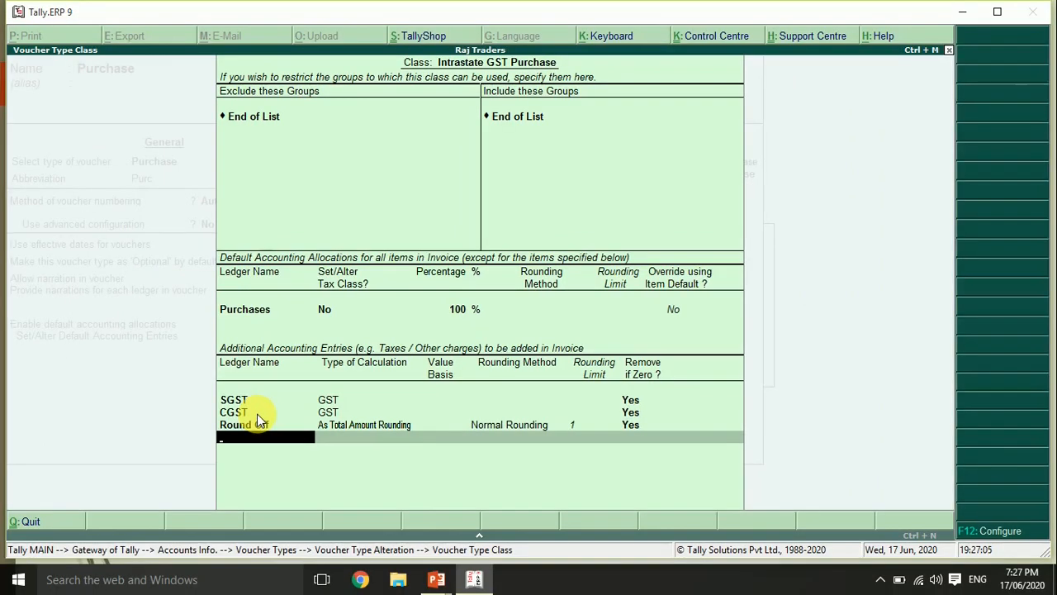
key("Return")
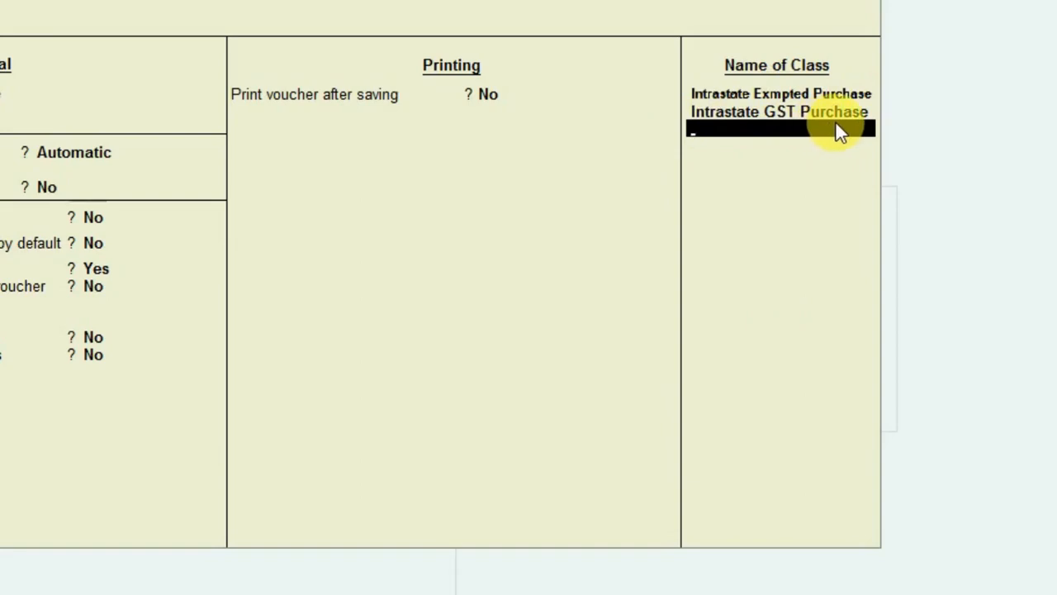
Step: Add a class named Interstate Exmpted Purchase to the Purchase voucher type
type("Interstate")
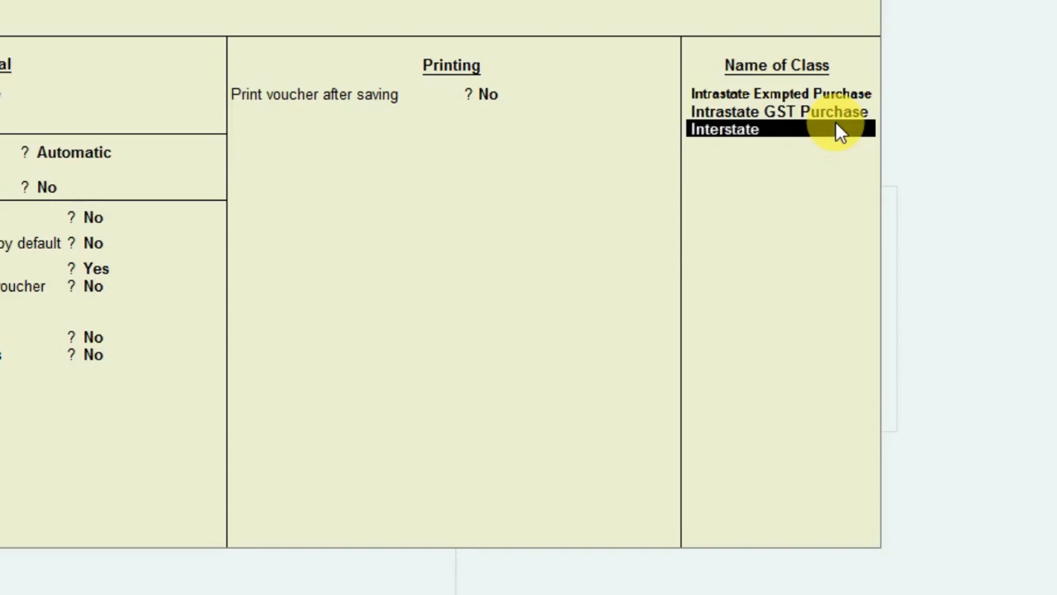
type(" Expmet")
type("e")
key("BackSpace")
key("BackSpace")
key("BackSpace")
key("BackSpace")
key("BackSpace")
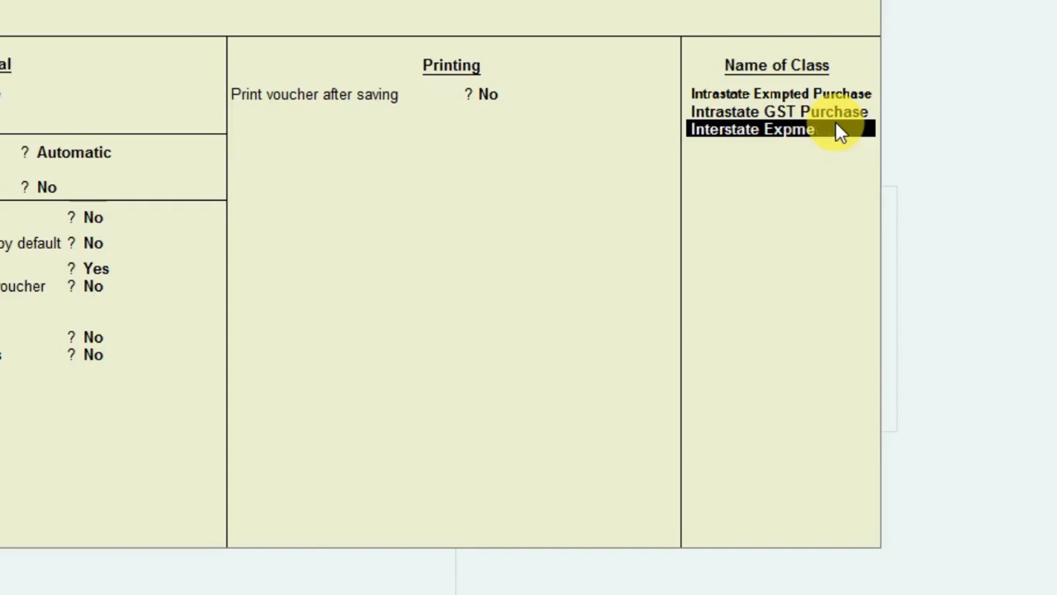
type("mpted Purchases")
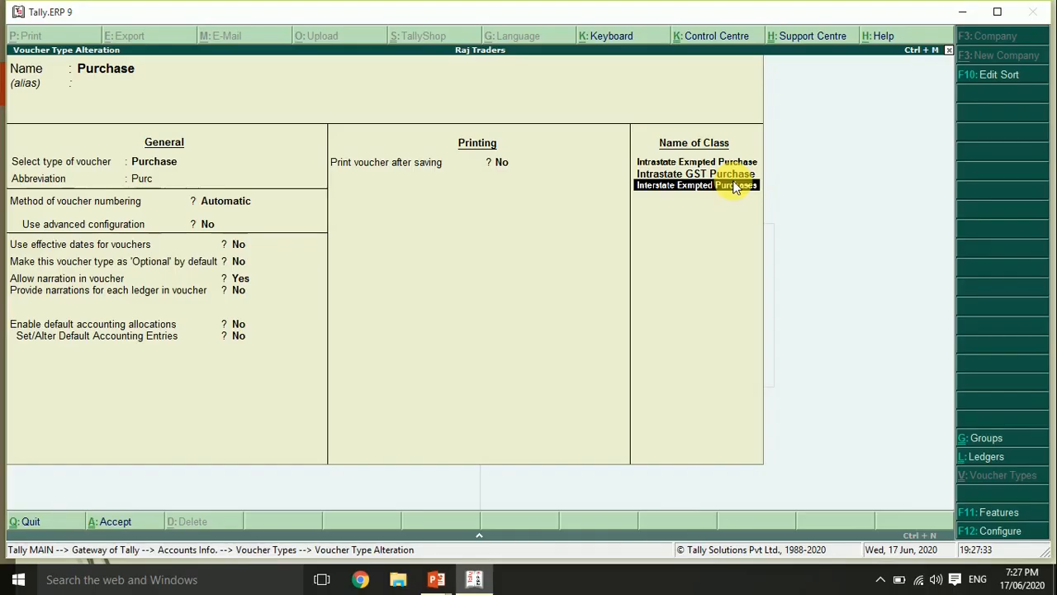
key("BackSpace")
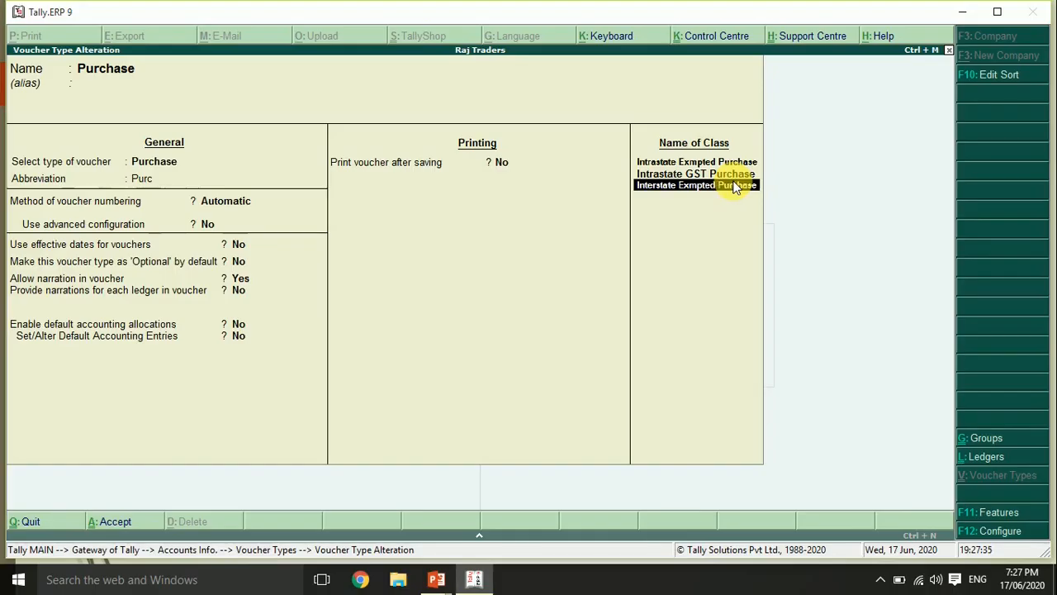
key("Return")
Step: Leave the class's group restrictions empty and allocate 100% to Purchases by default, with Set/Alter Tax Class at No
key("Return")
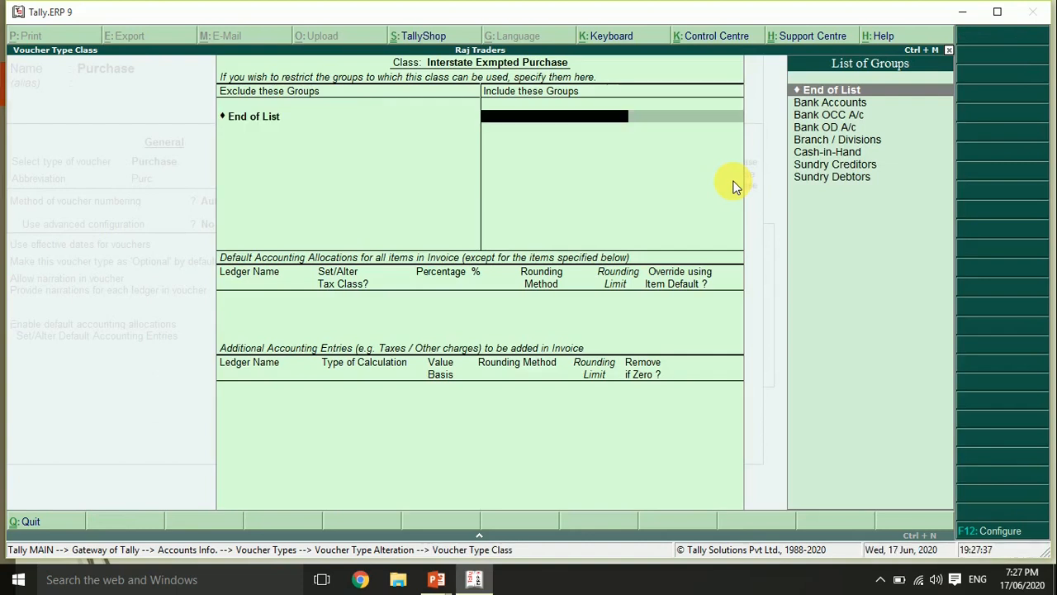
key("Return")
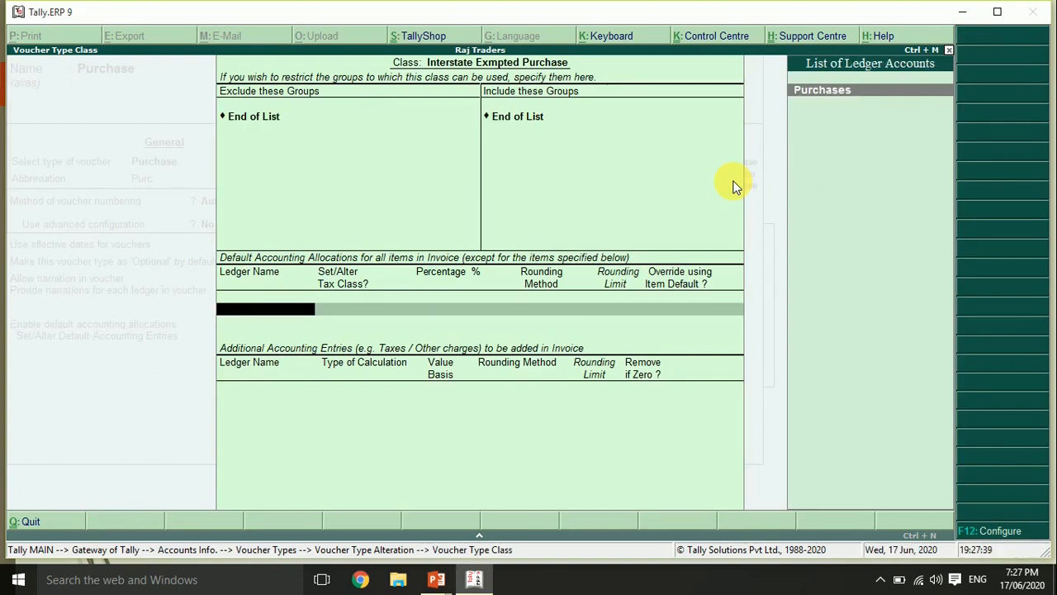
key("Return")
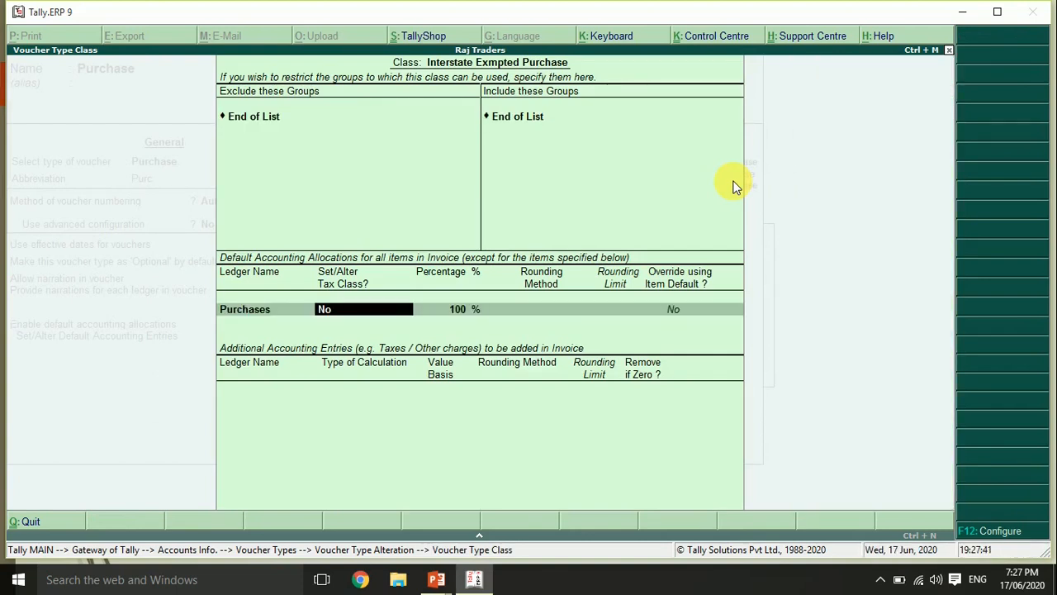
key("Return")
key("Return")
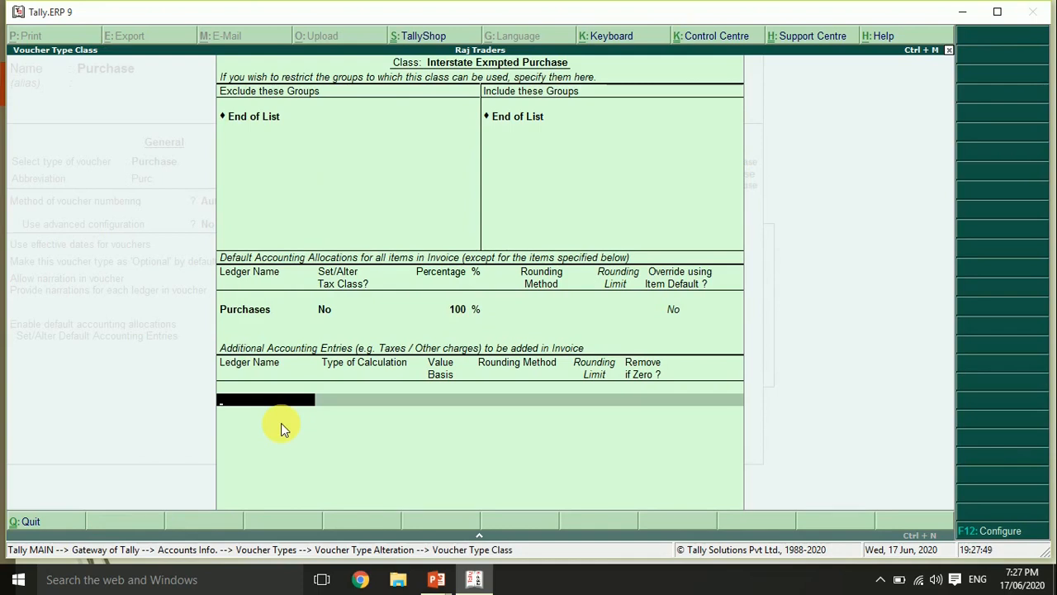
Step: Add Round Off to the Interstate Exmpted Purchase class's additional accounting entries, calculated As Total Amount Rounding
type("R")
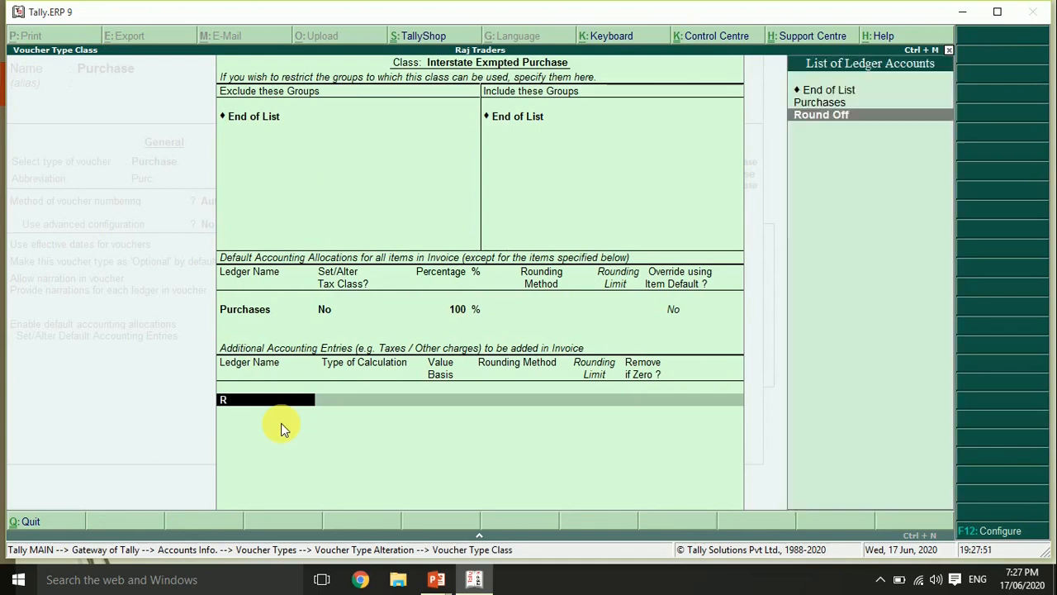
left_click(830, 128)
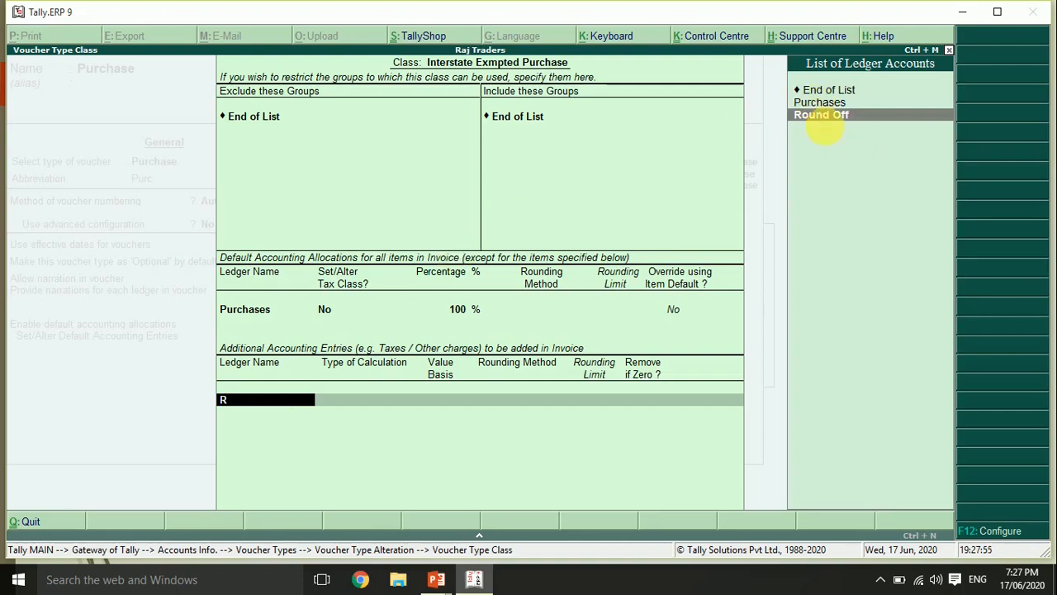
key("Down")
key("Down")
key("Down")
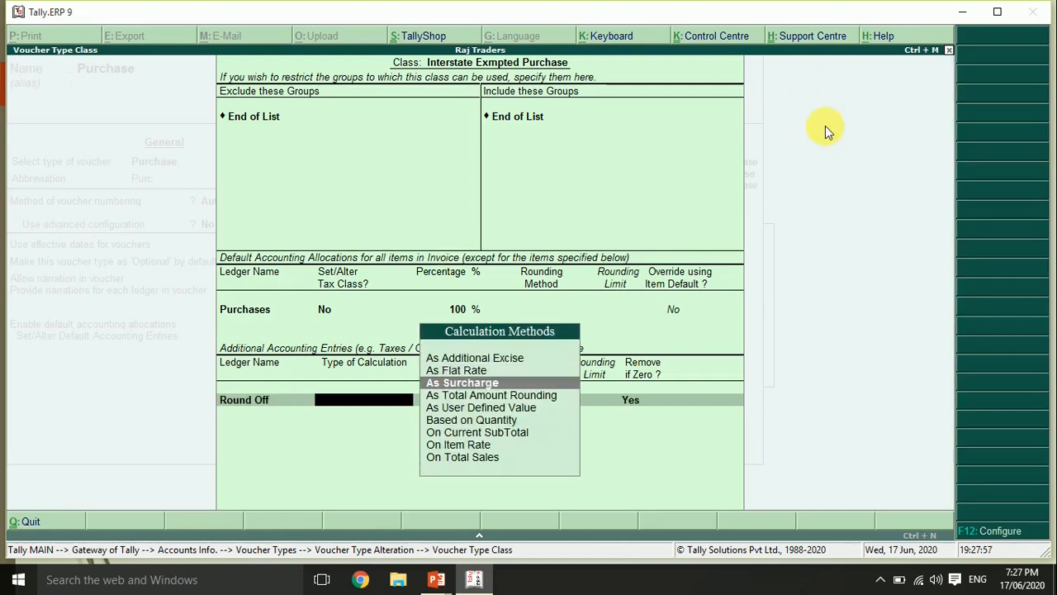
key("Return")
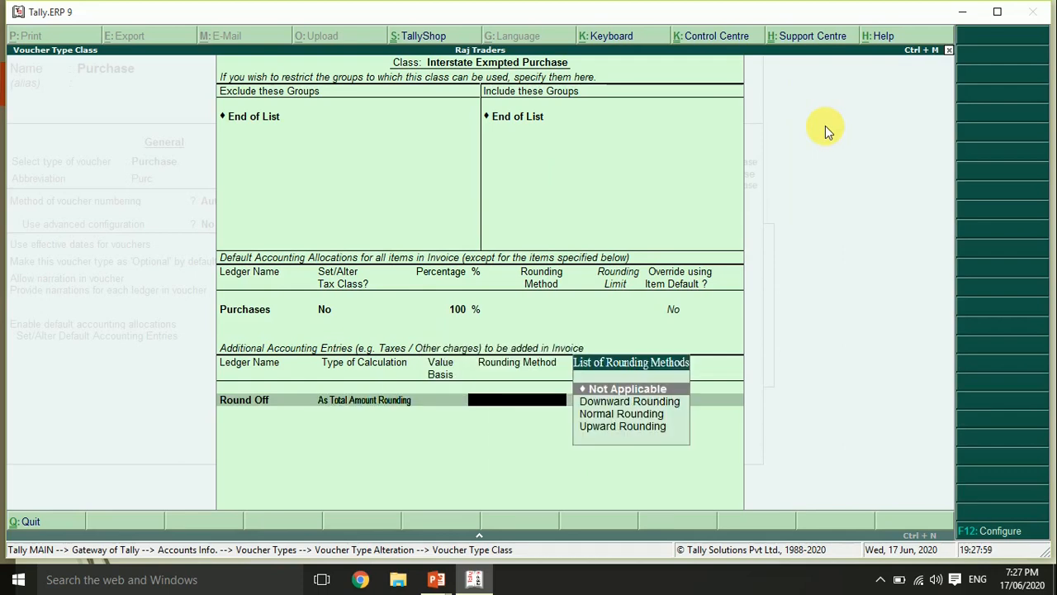
Step: Set the Round Off entry to Normal Rounding with limit 1 and removal if zero Yes, and finish the Interstate Exmpted Purchase class
key("Down")
key("Down")
key("Return")
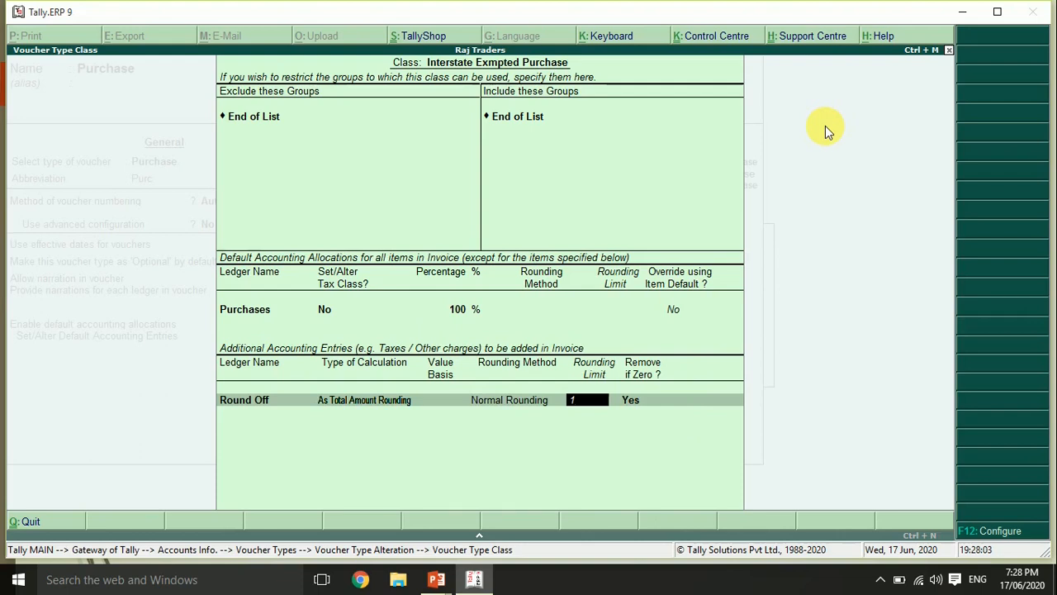
key("Return")
key("Return")
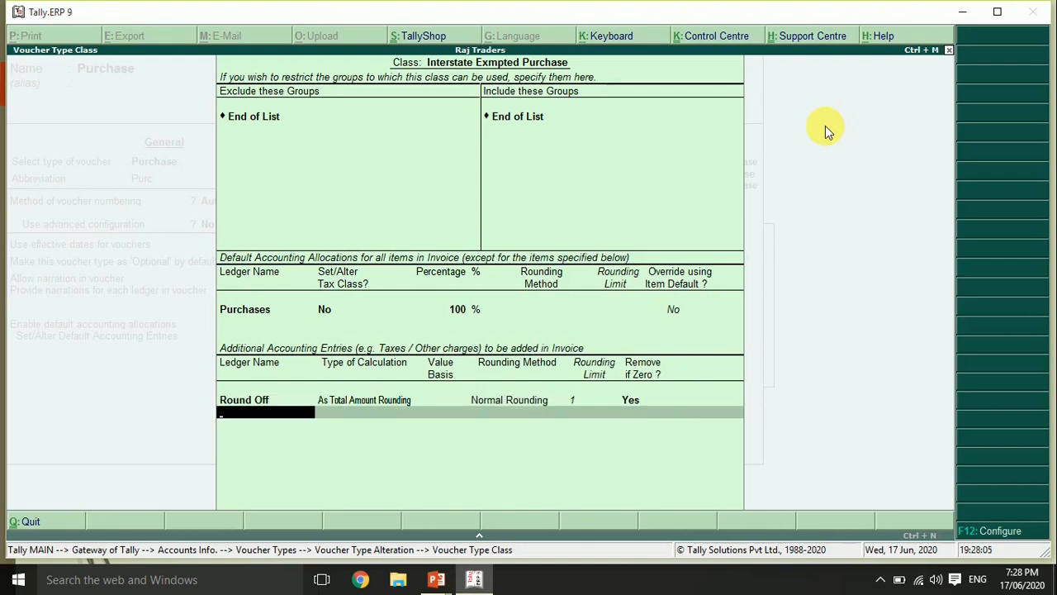
key("Return")
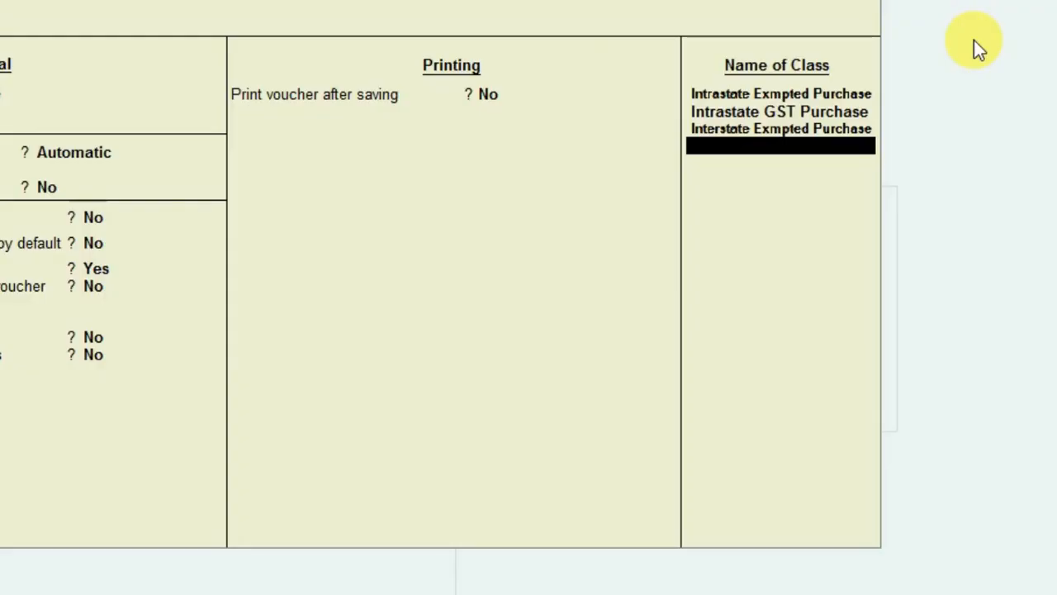
Step: Add a class named Interstate GST Purchase to the Purchase voucher type
type("Interstat")
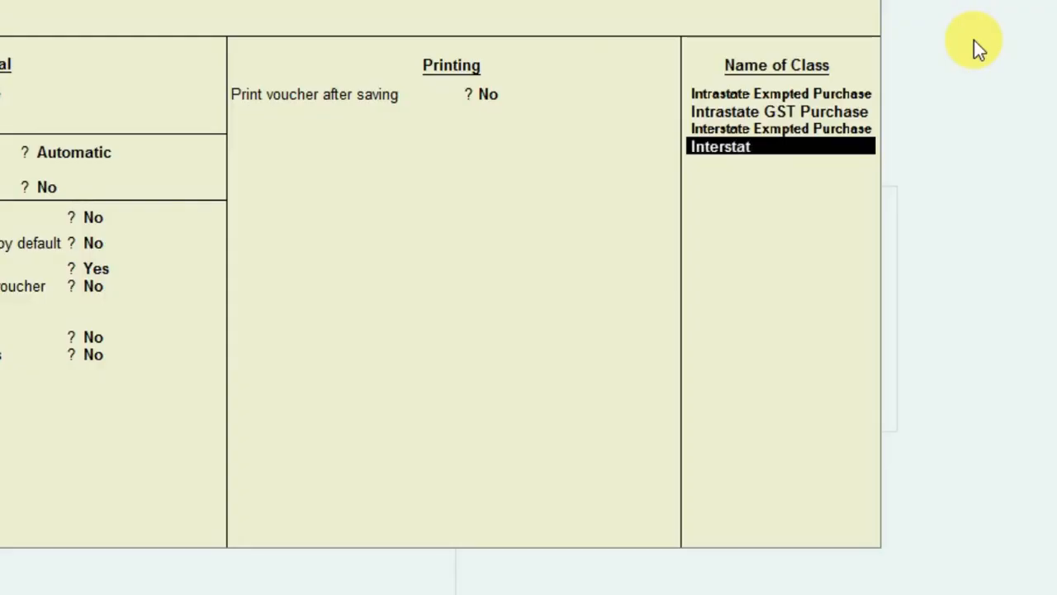
type("e GST")
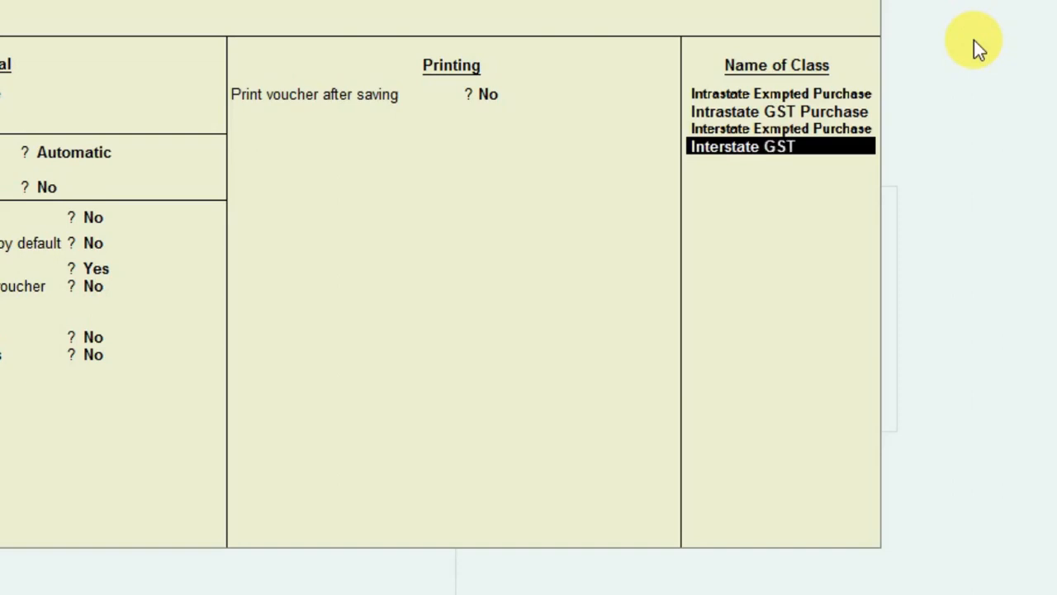
type(" Purchase")
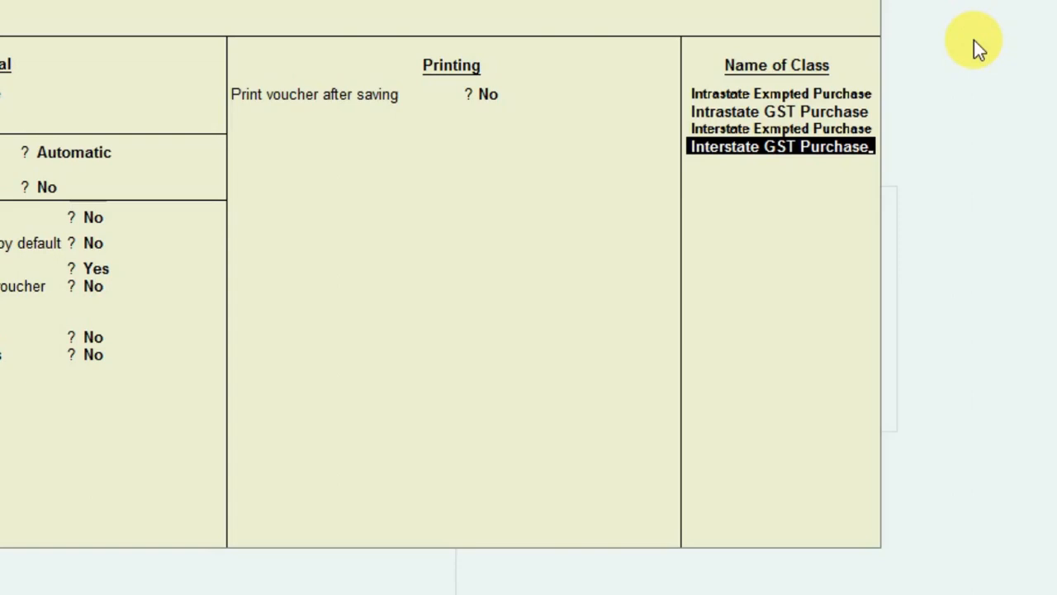
key("Return")
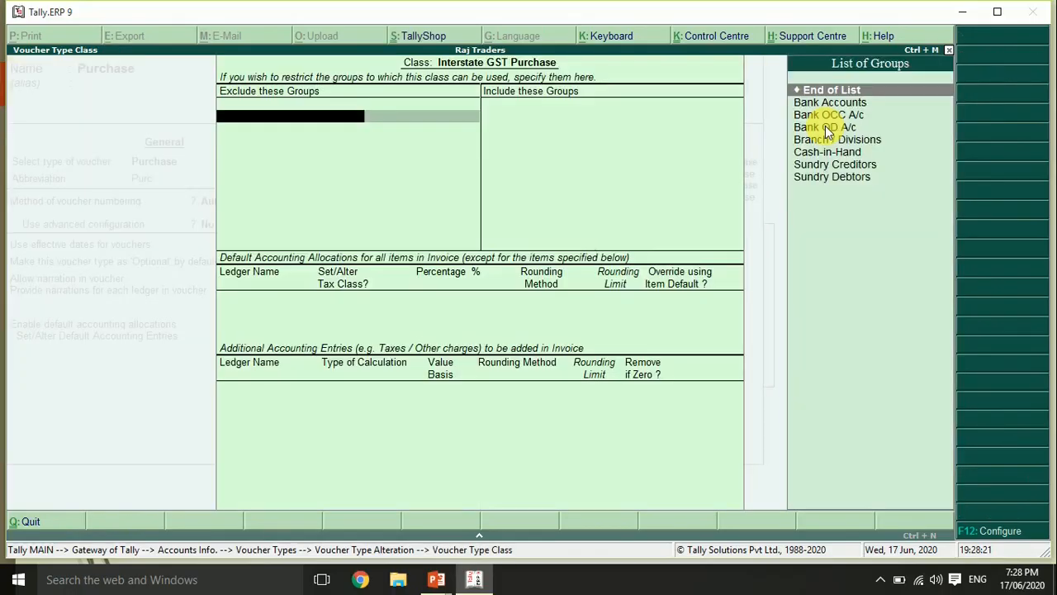
Step: Keep the Interstate GST Purchase class free of group restrictions and make Purchases its default allocation at 100%, without altering the tax class
key("Return")
key("Return")
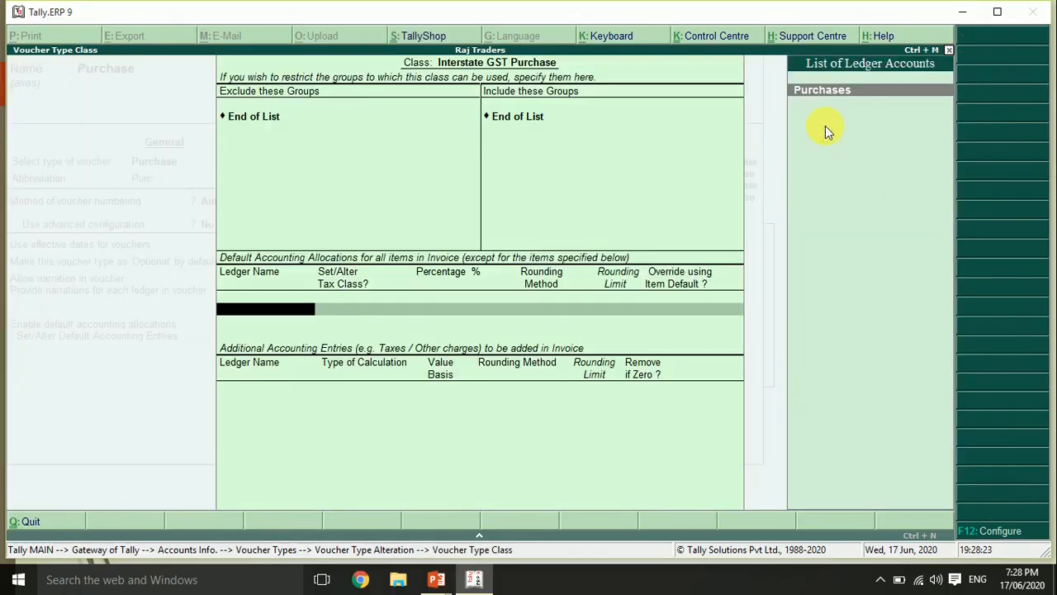
type("P")
key("Return")
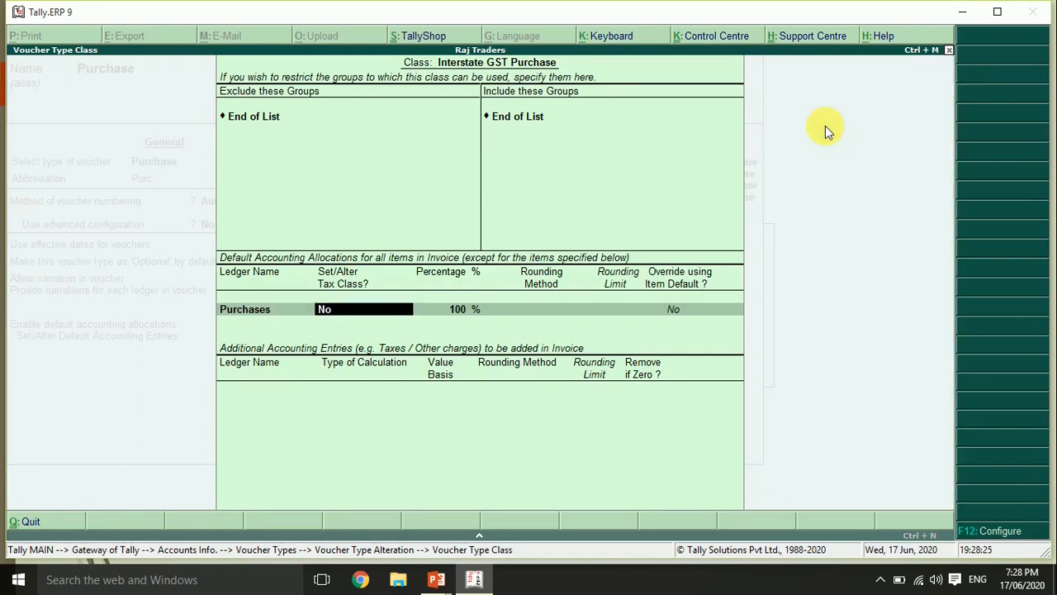
key("Return")
key("Return")
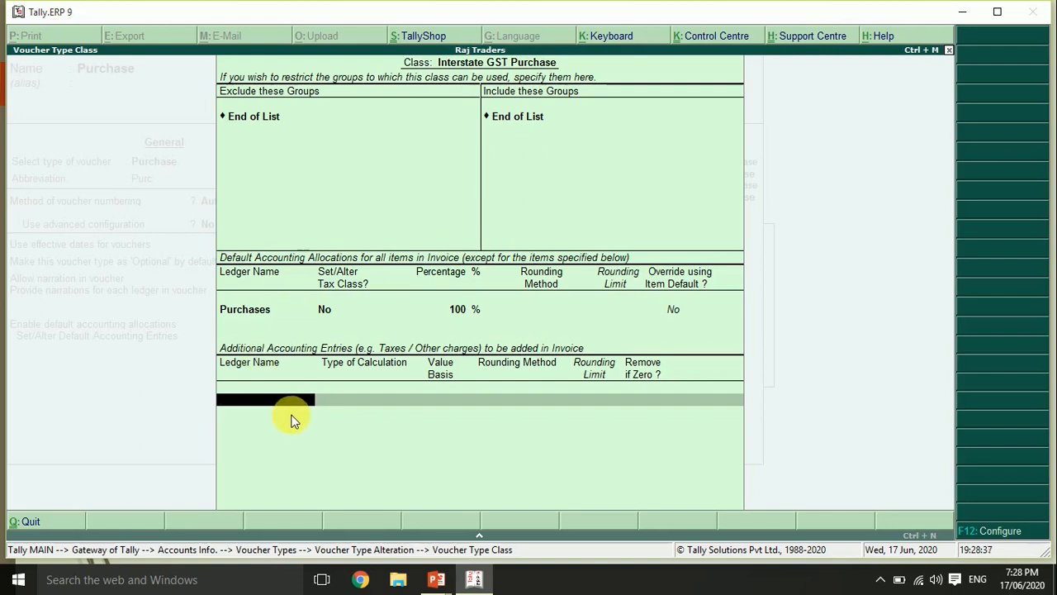
Step: Start a new ledger named IGST under Duties & Taxes with GST as its type of duty
key("space")
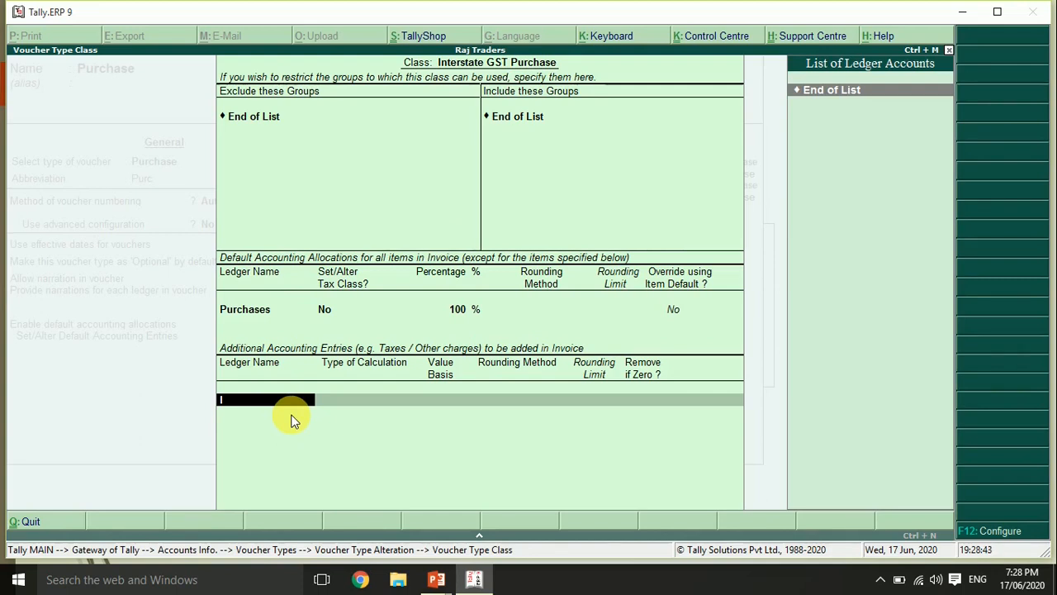
key("alt+c")
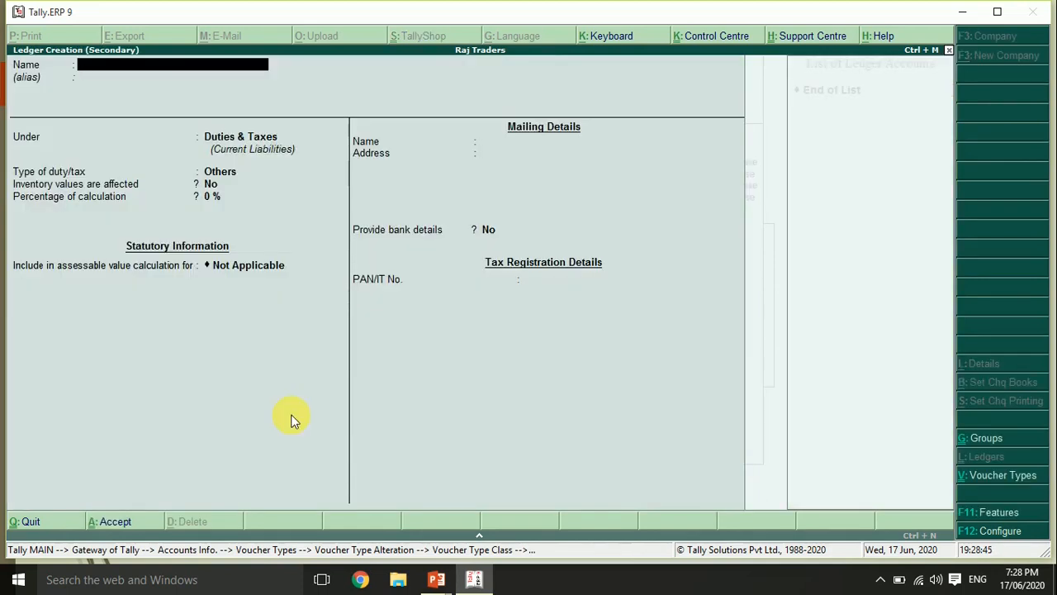
type("IGST")
key("Return")
key("Return")
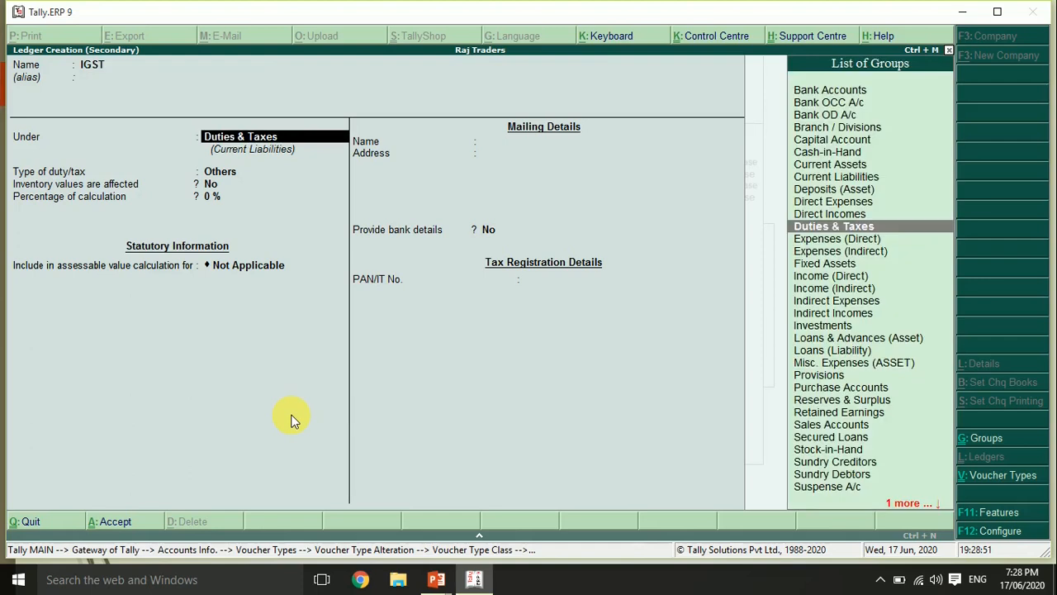
key("Return")
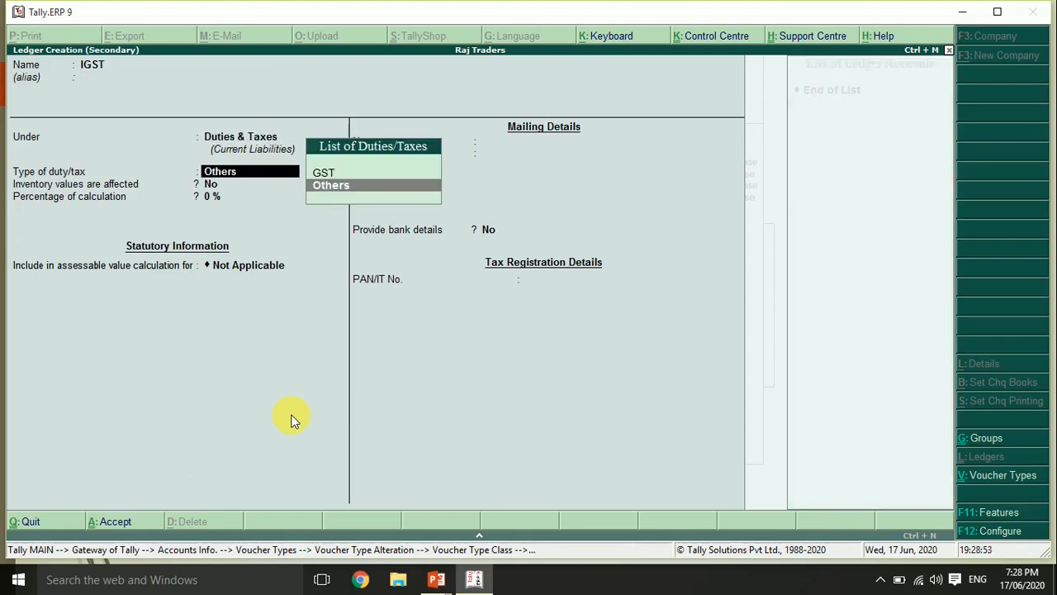
key("Up")
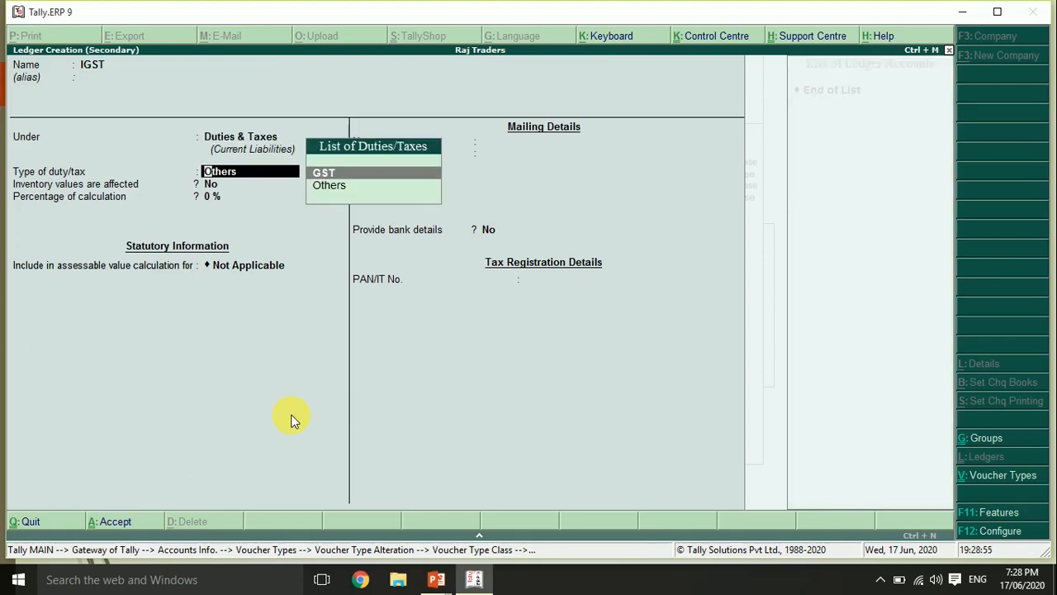
key("Return")
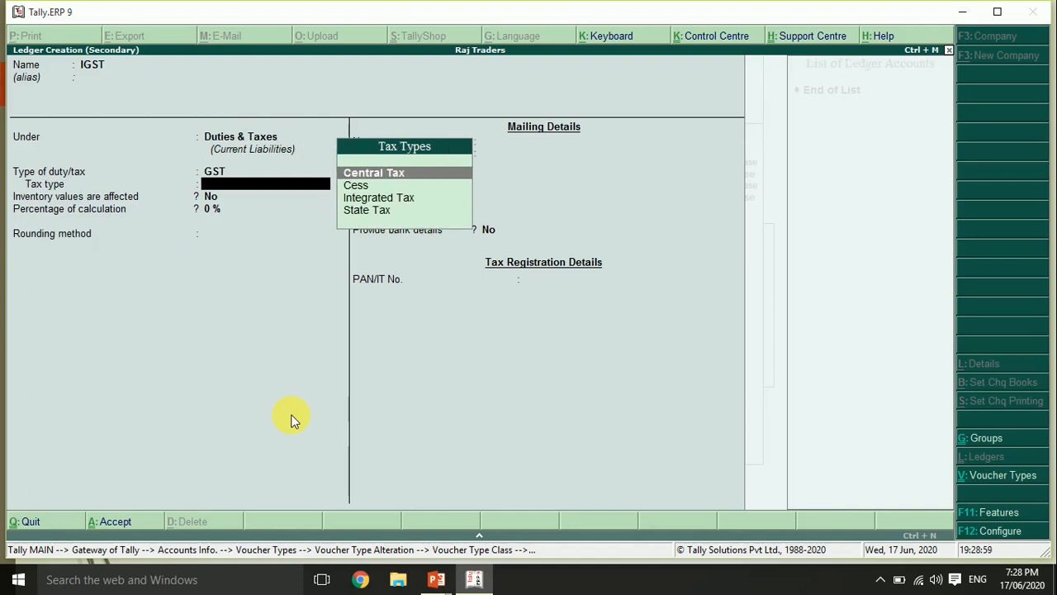
Step: Set the IGST ledger's tax type to Integrated Tax, keep 0% calculation, rounding Not Applicable and bank details No, and save the ledger
key("Down")
key("Down")
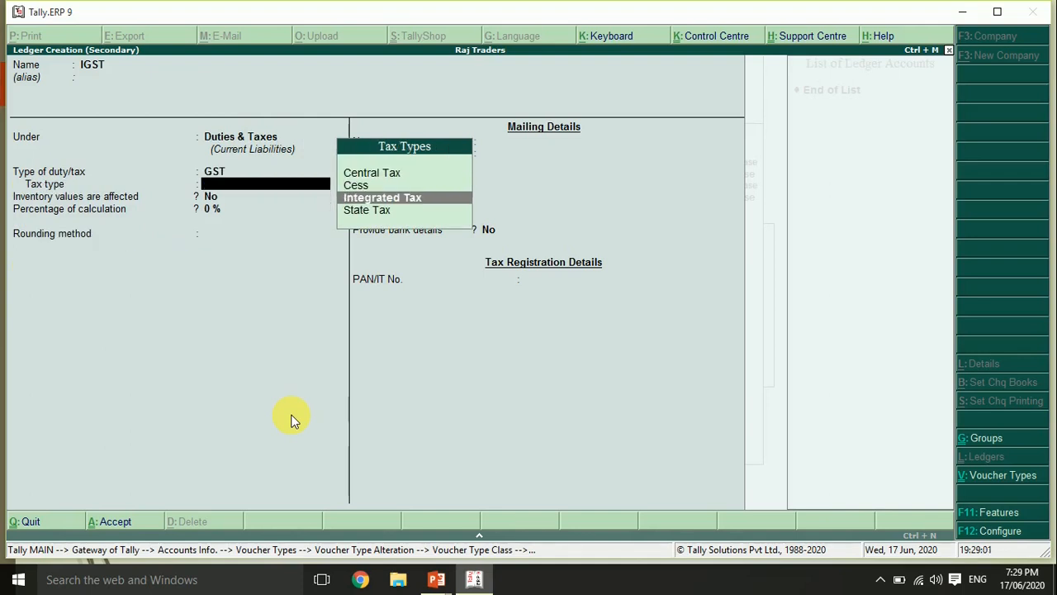
key("Return")
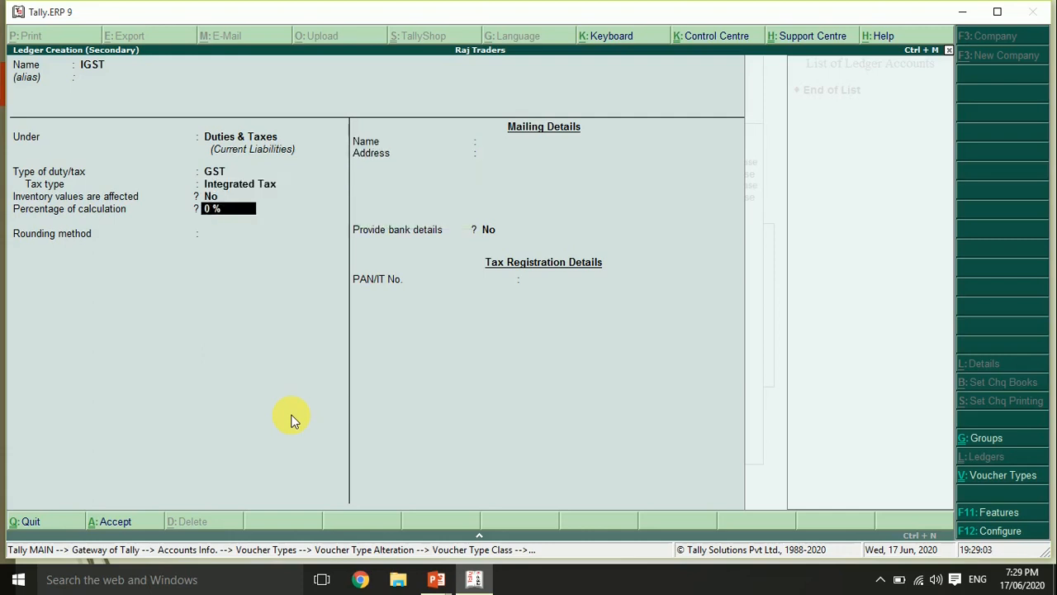
key("Return")
key("Return")
key("Return")
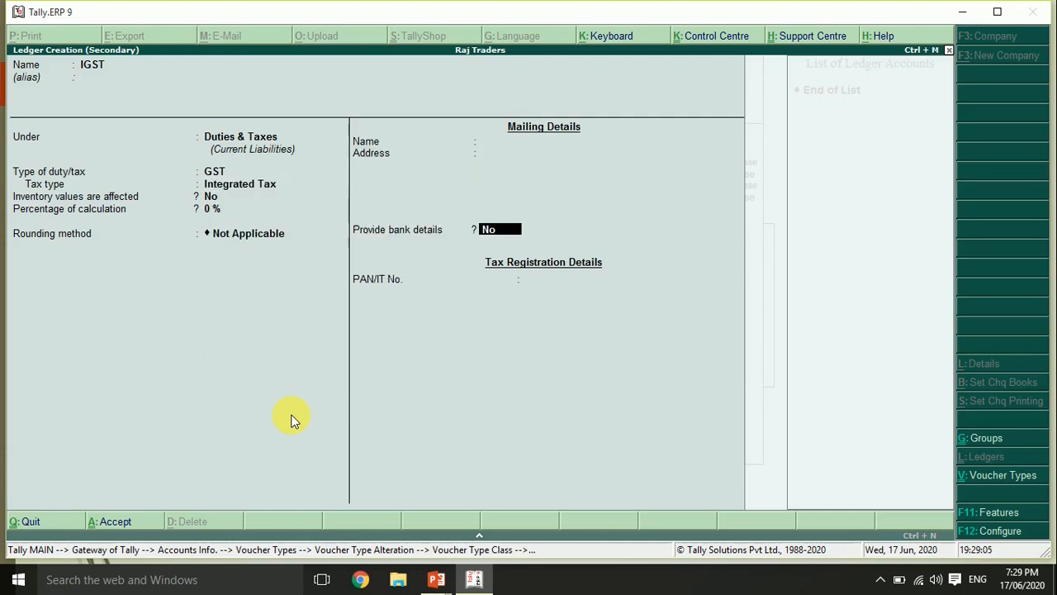
key("Return")
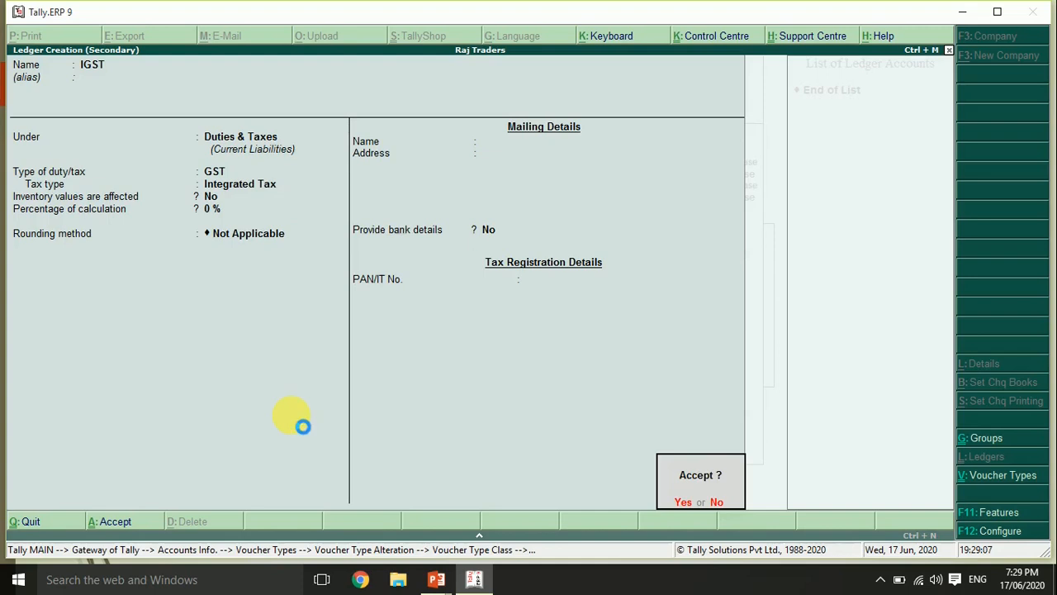
key("Return")
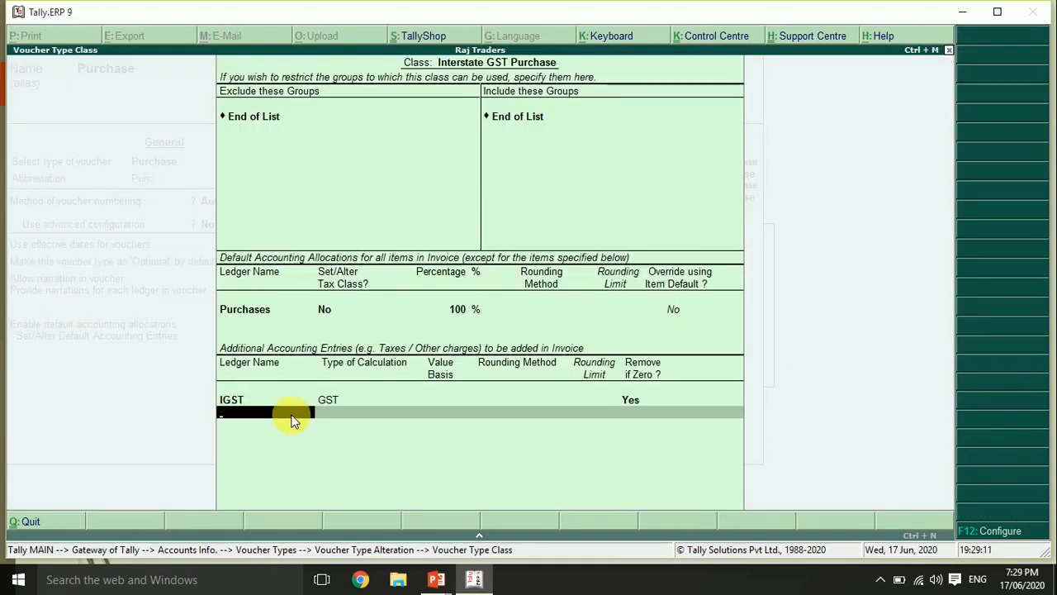
Step: Add Round Off as an additional accounting entry below IGST, calculated As Total Amount Rounding
type("R")
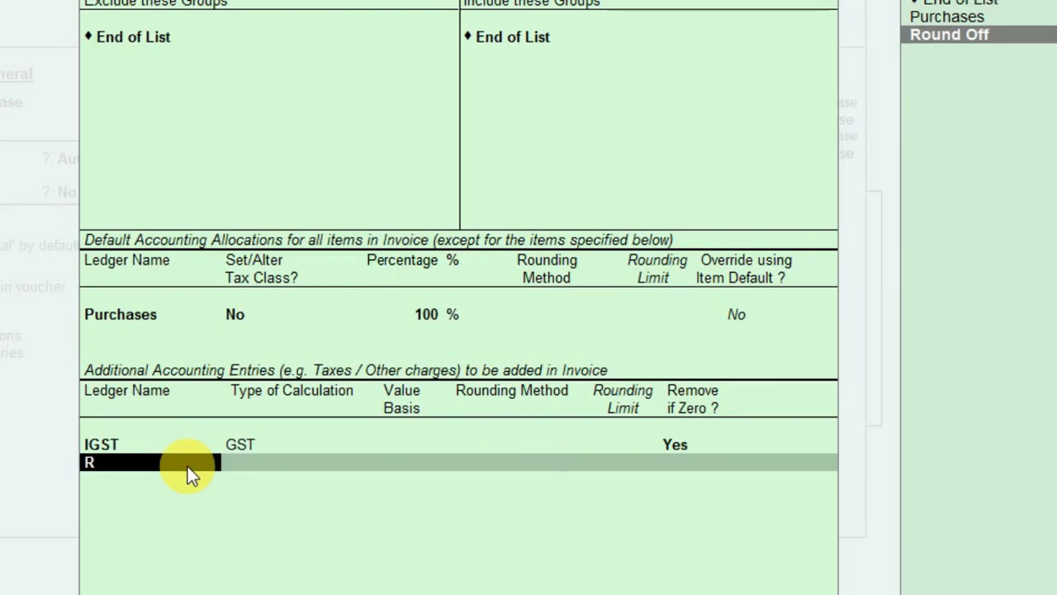
key("Return")
key("Down")
key("Down")
key("Down")
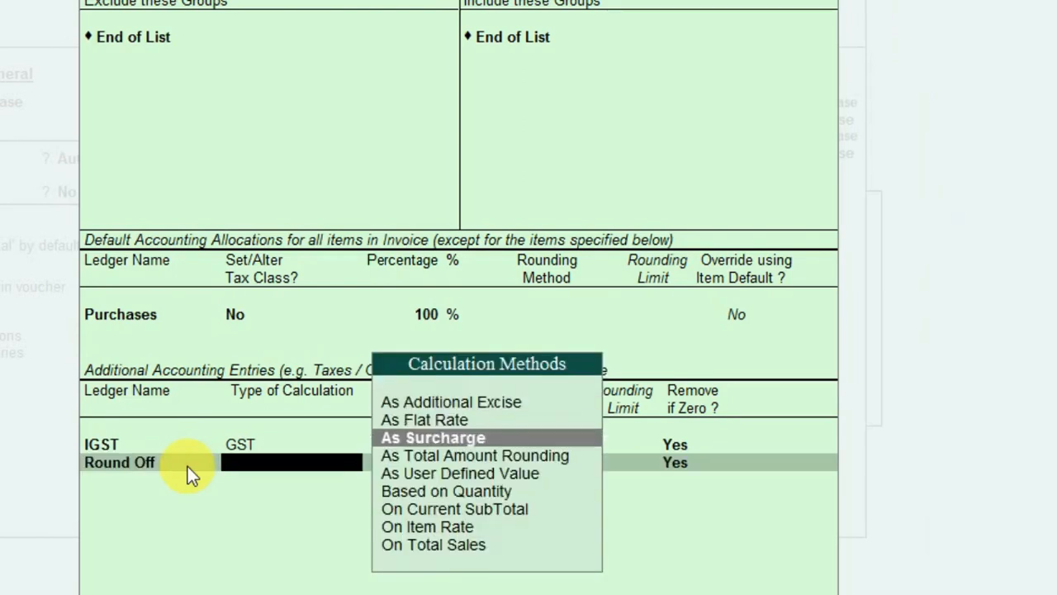
key("Return")
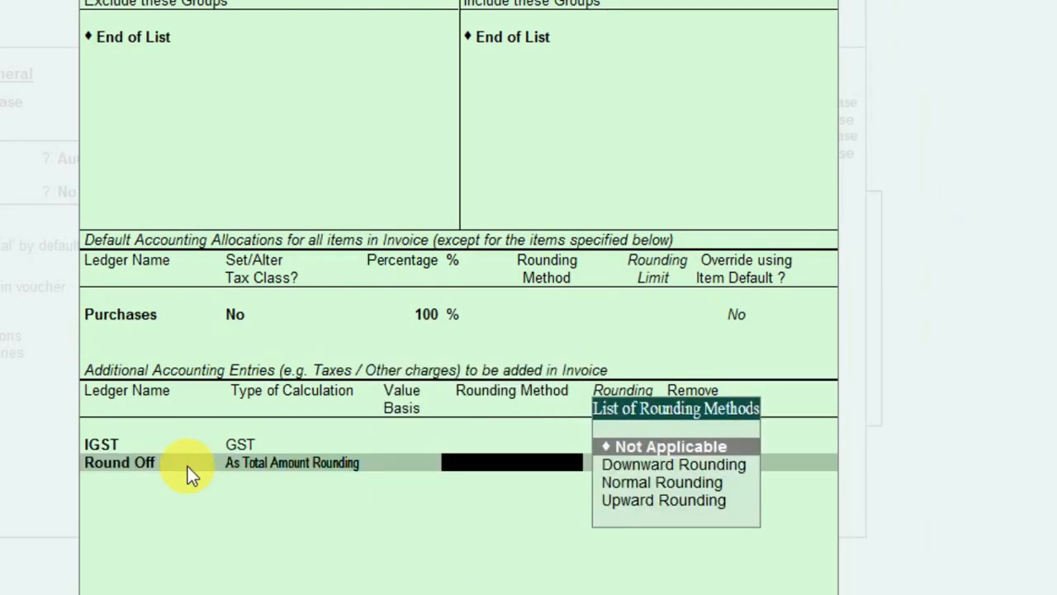
Step: Give the Round Off entry Normal Rounding with limit 1 and removal if zero Yes, completing the Interstate GST Purchase class
key("Down")
key("Down")
key("Return")
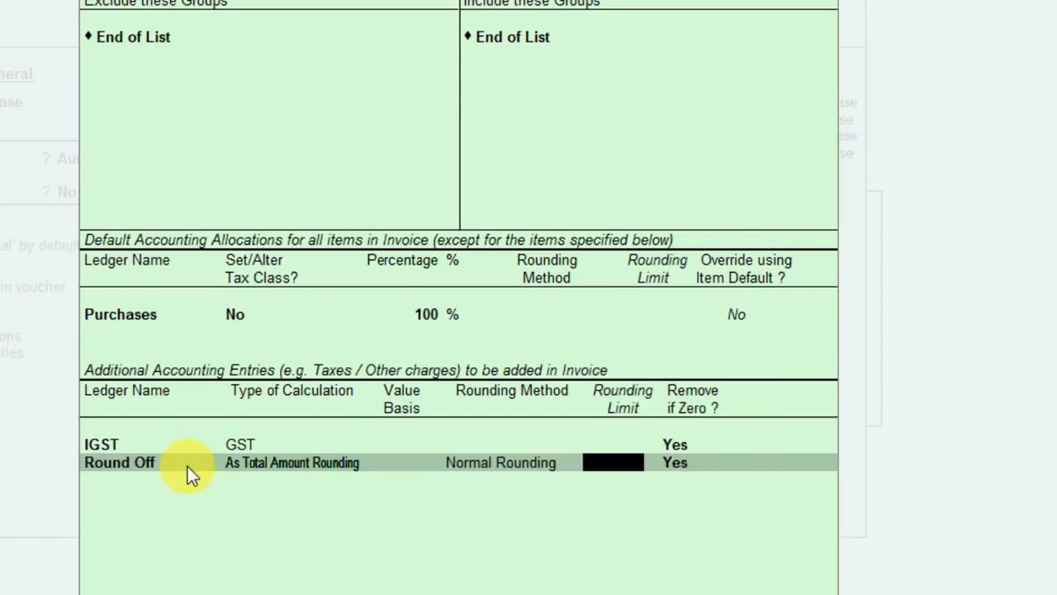
type("1")
key("Return")
key("Return")
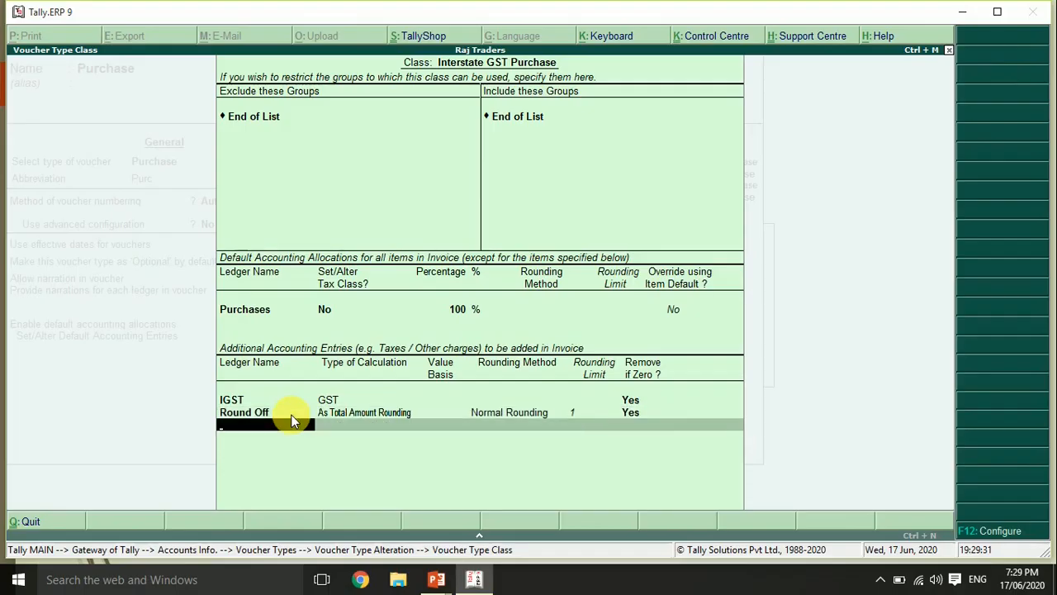
key("Return")
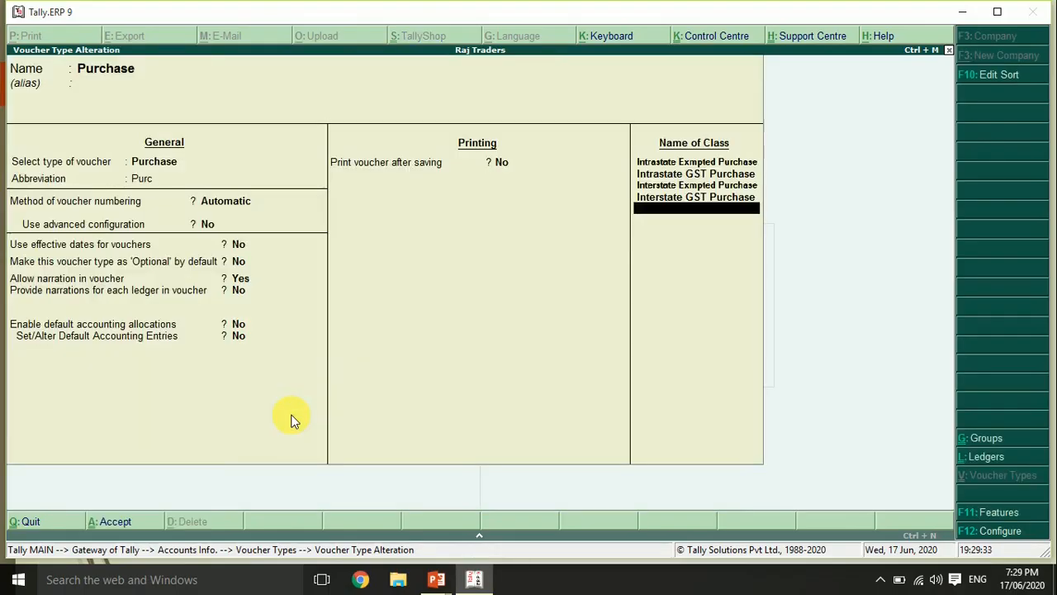
Step: Save the Purchase voucher type with its four classes and return to the Gateway of Tally
key("Return")
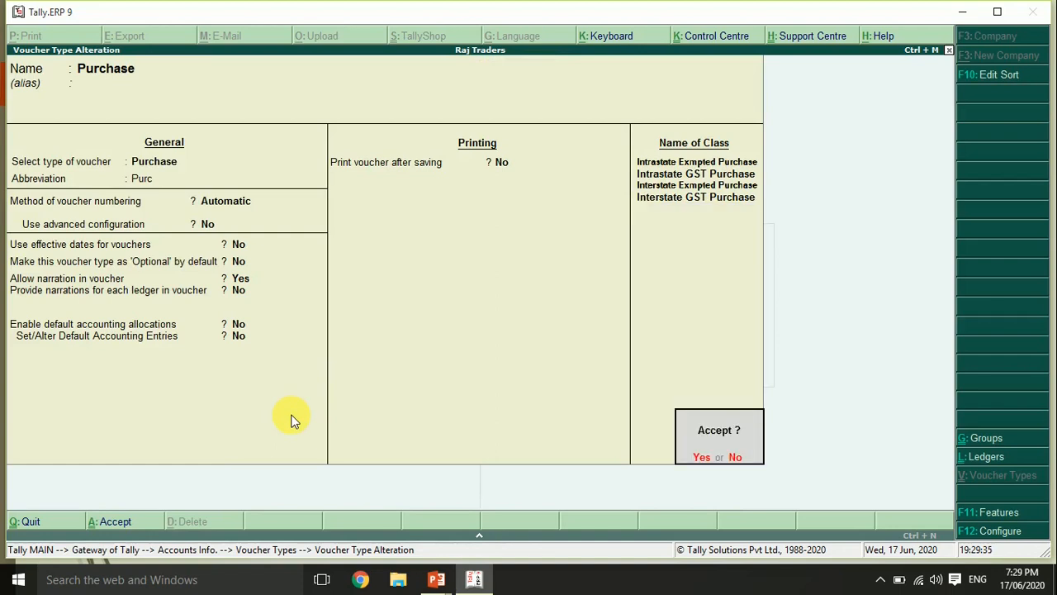
key("Return")
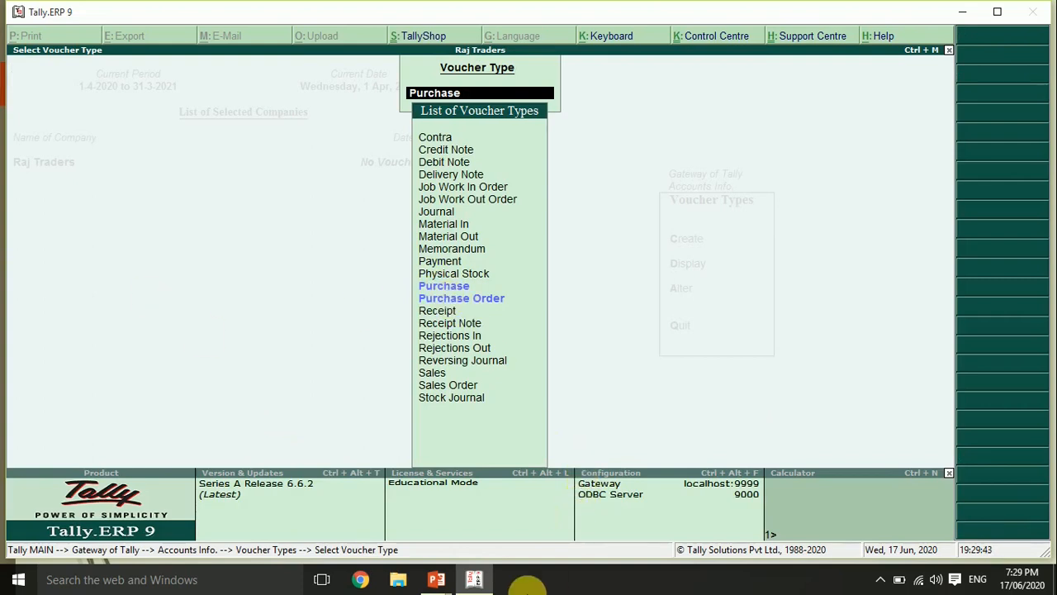
key("BackSpace")
key("Escape")
key("Escape")
key("Escape")
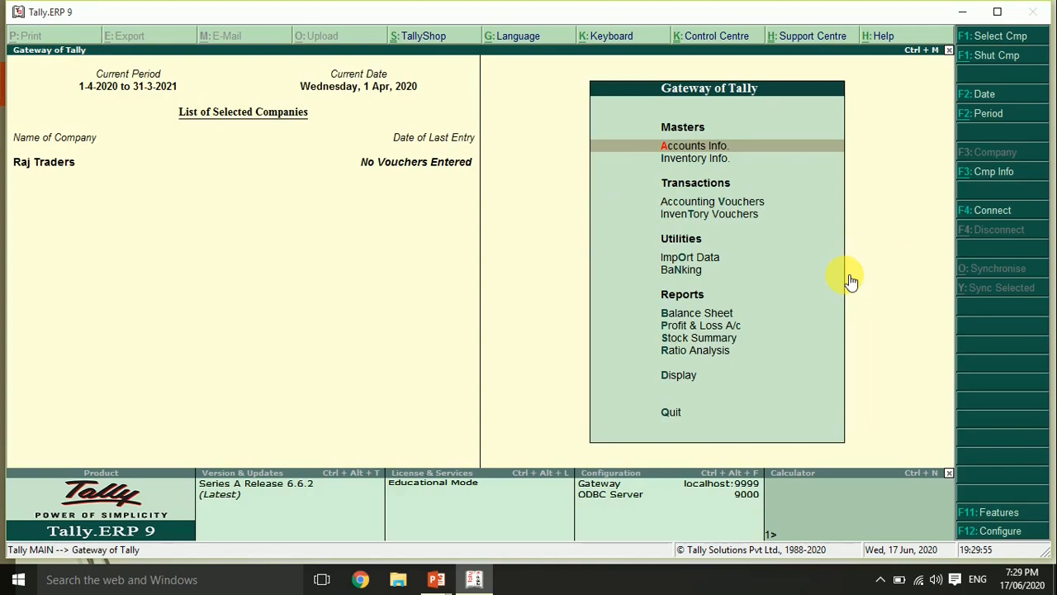
Step: Start a new purchase voucher and go through its available voucher classes as far as Intrastate GST Purchase
key("v")
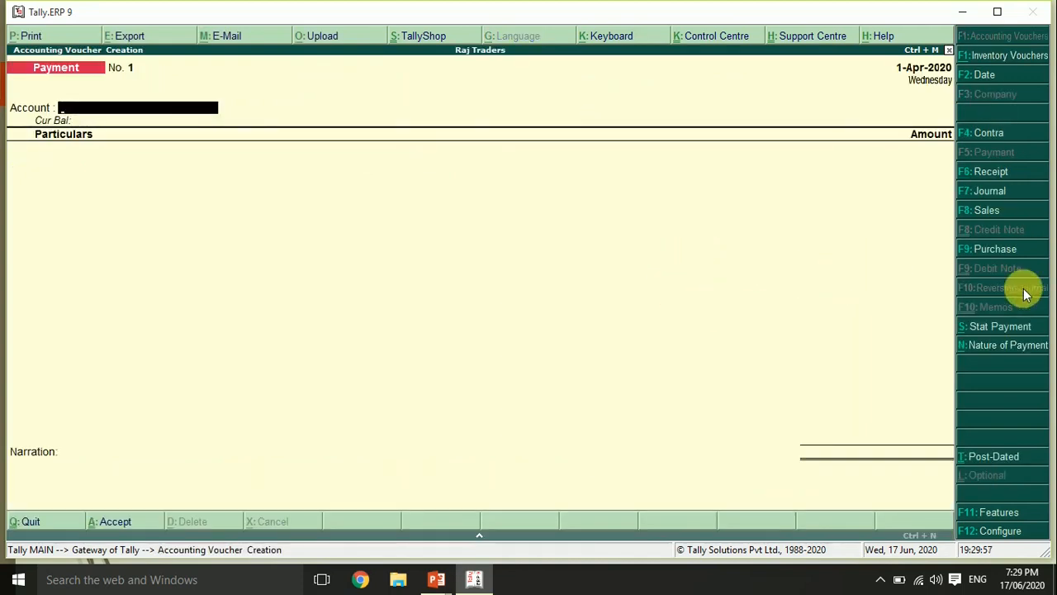
key("F9")
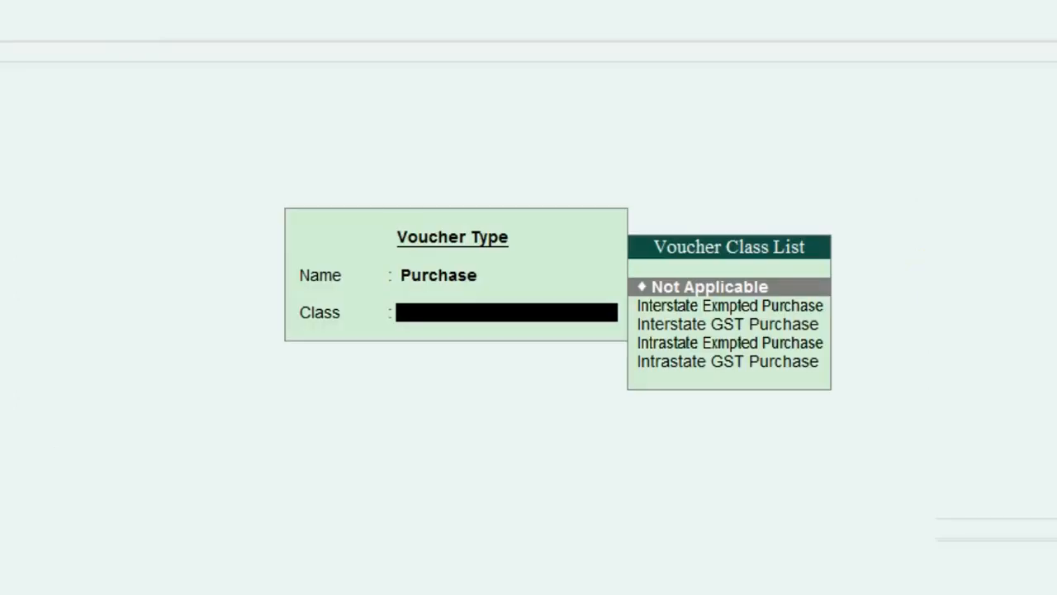
key("Down")
key("Down")
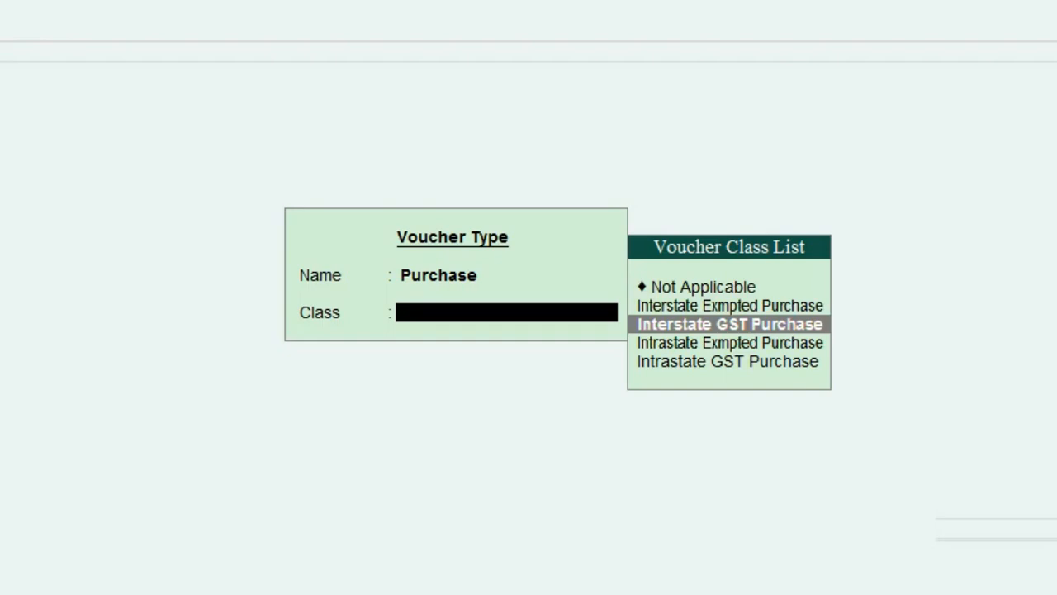
key("Down")
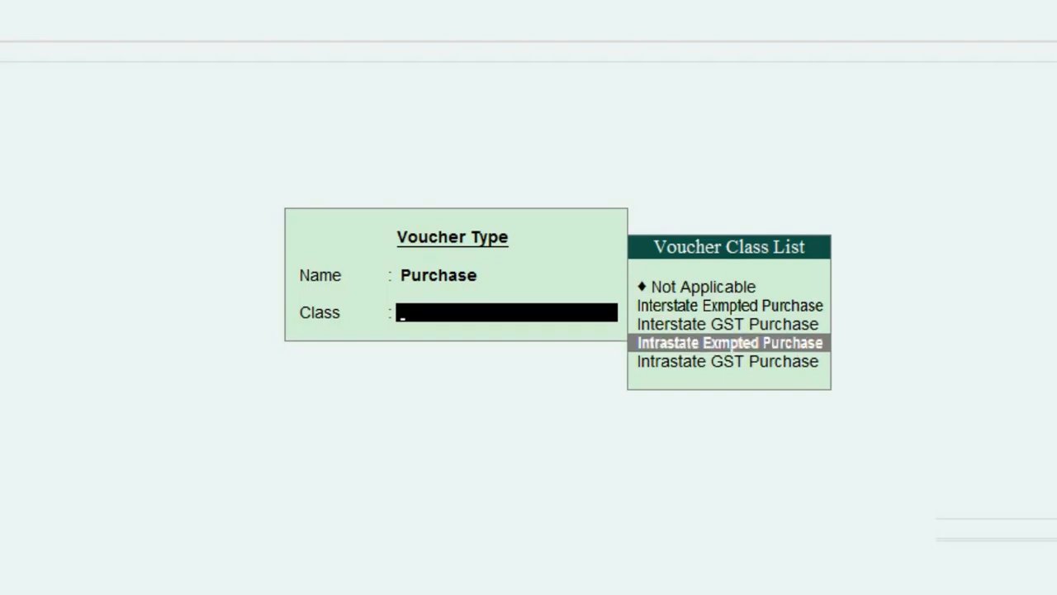
key("Down")
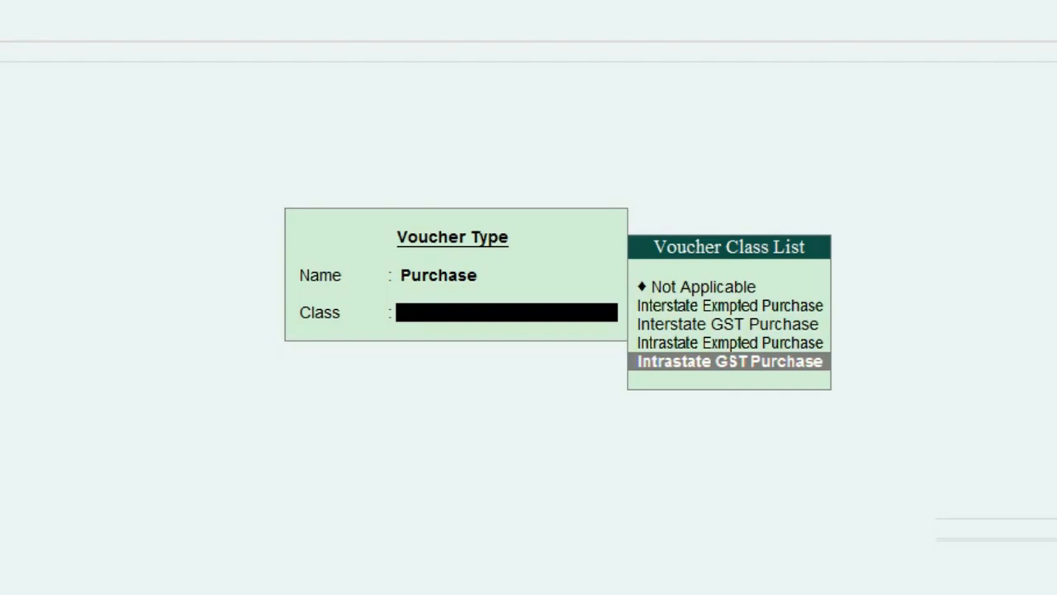